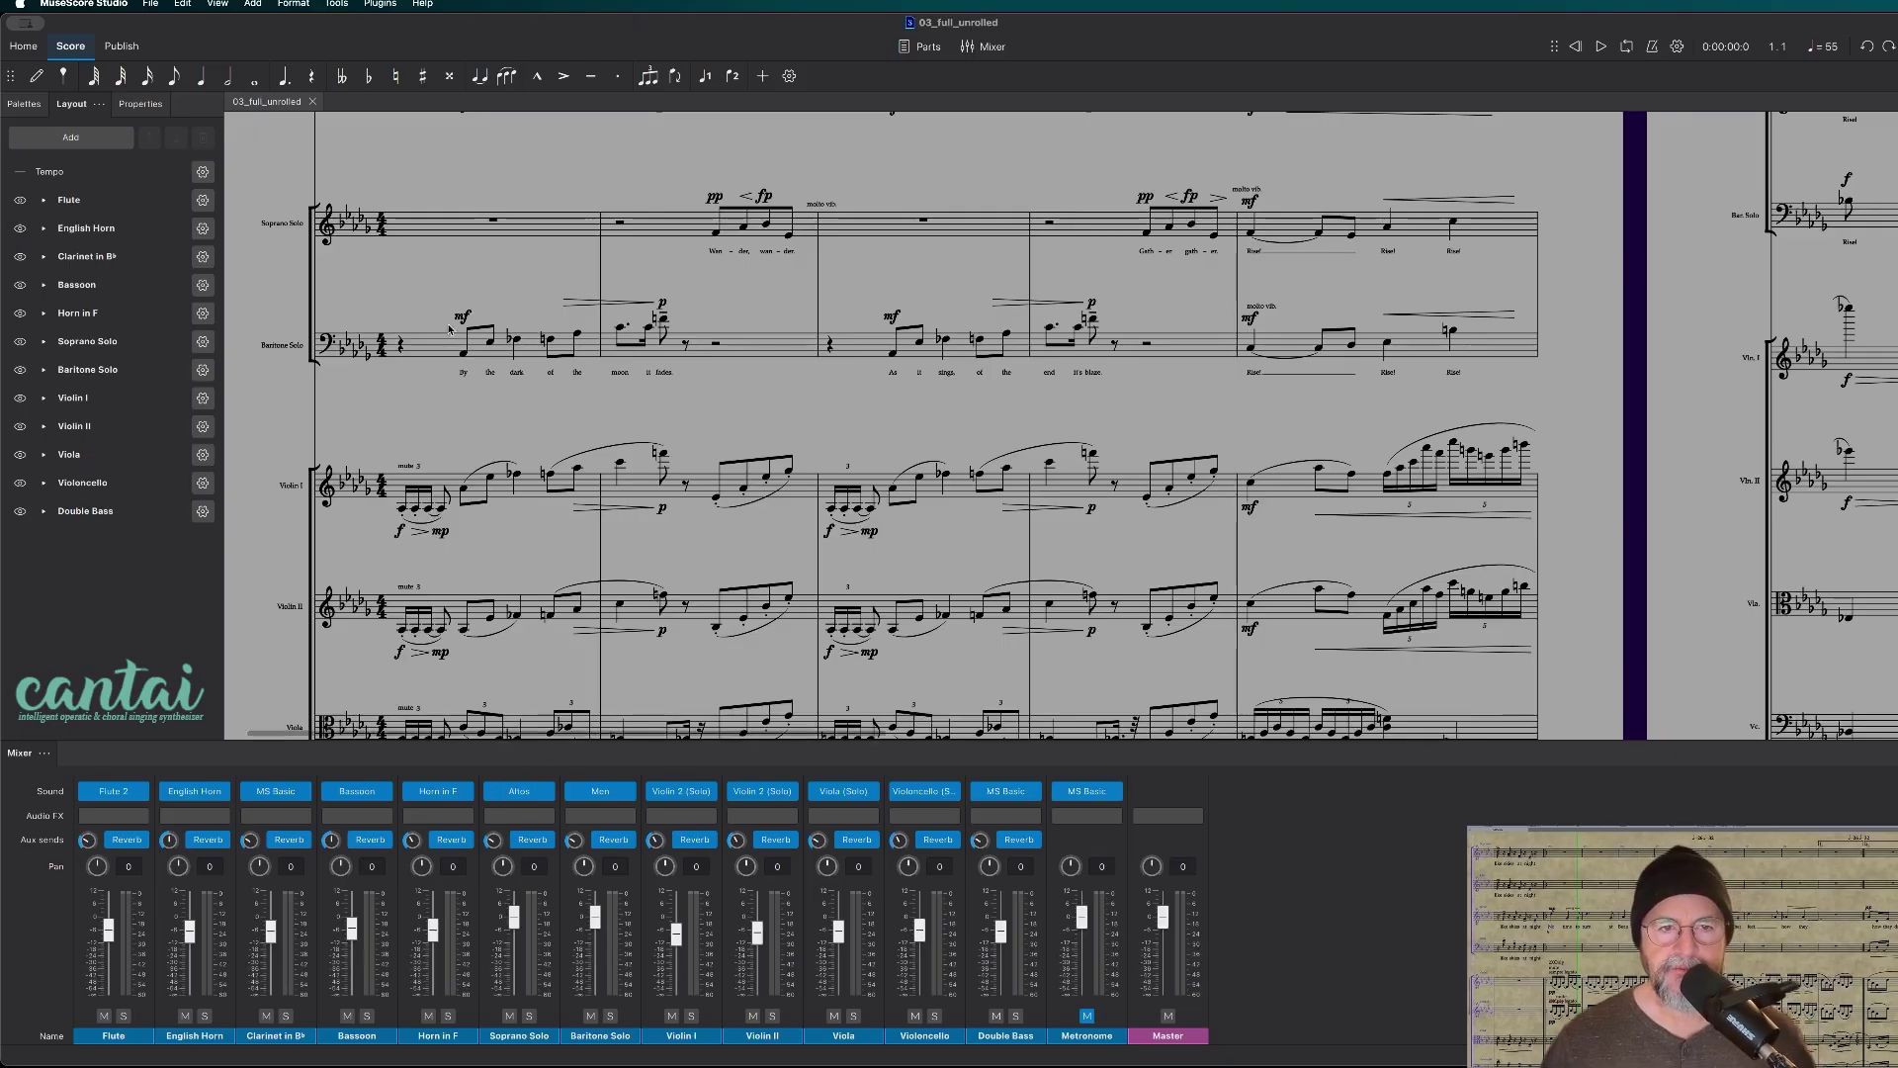
Play from the Baritone Solo's first rest and nudge its Mixer fader up slightly
left_click(399, 348)
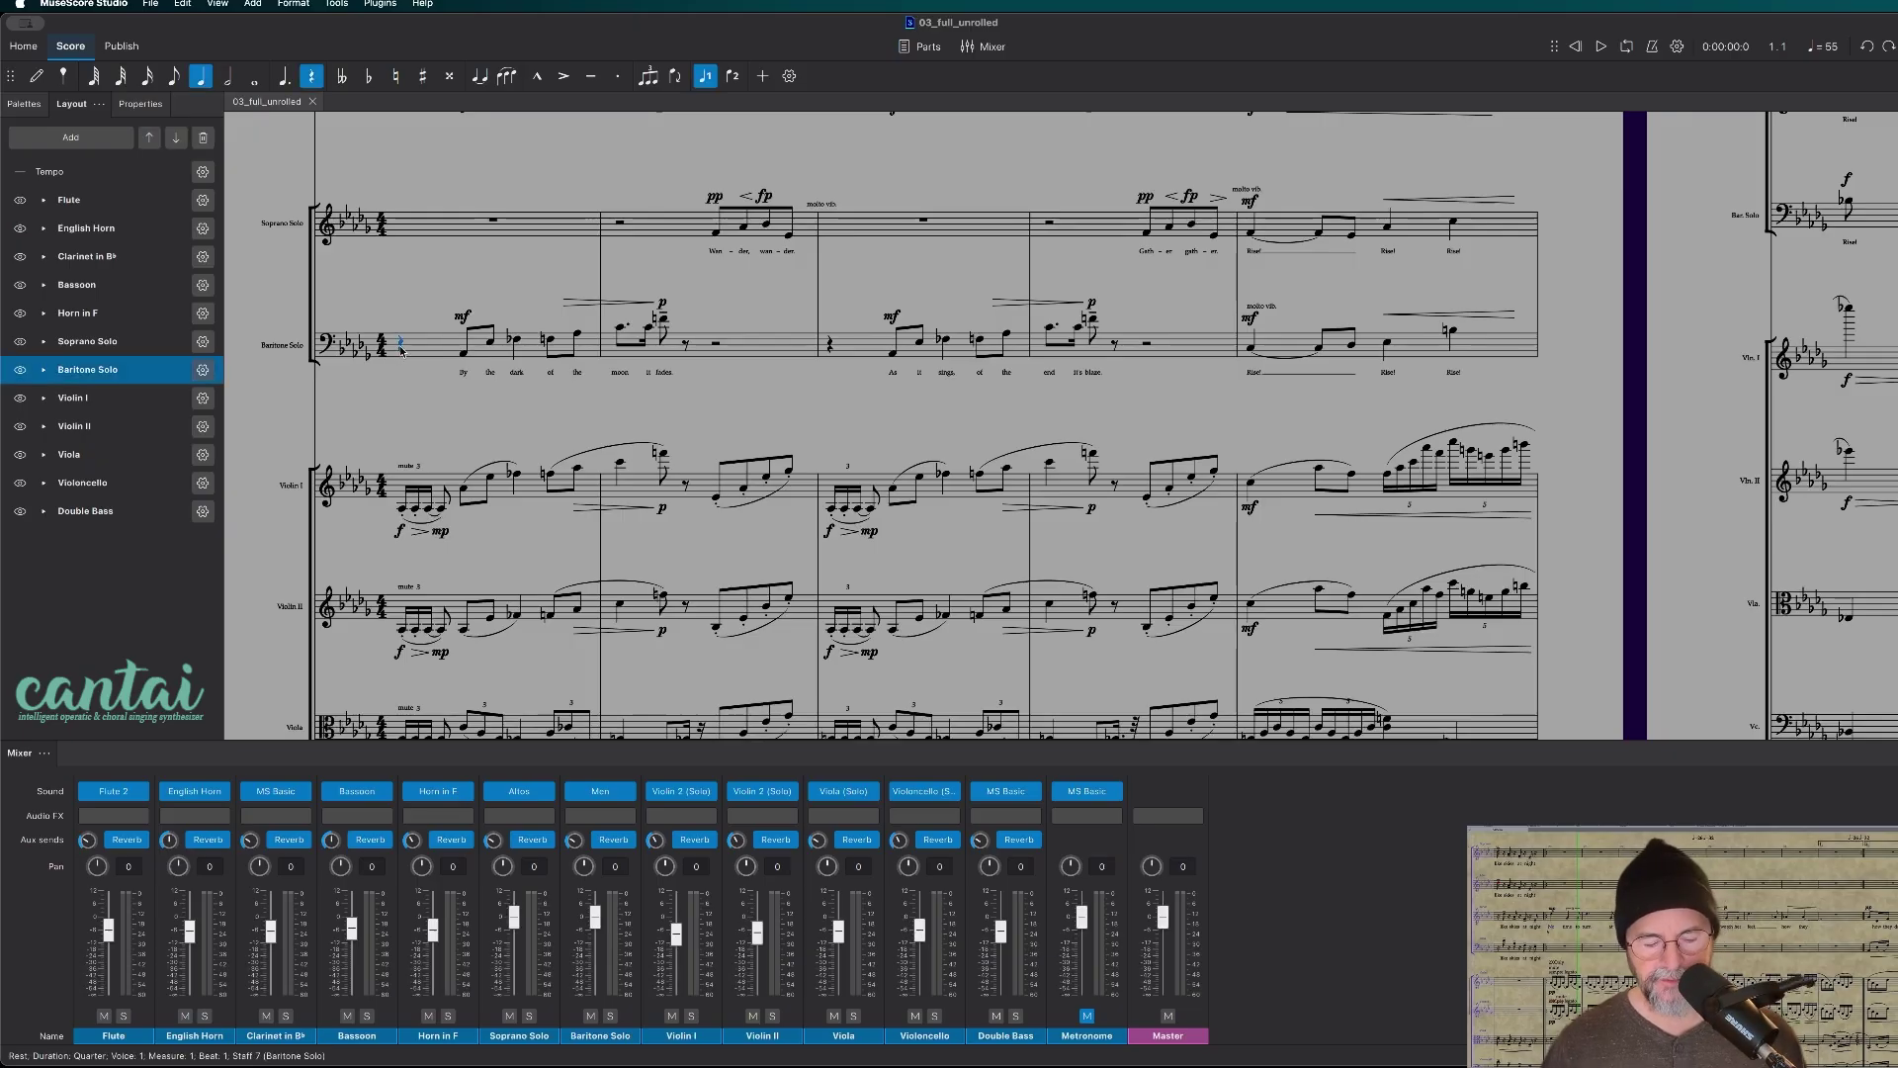
key("space")
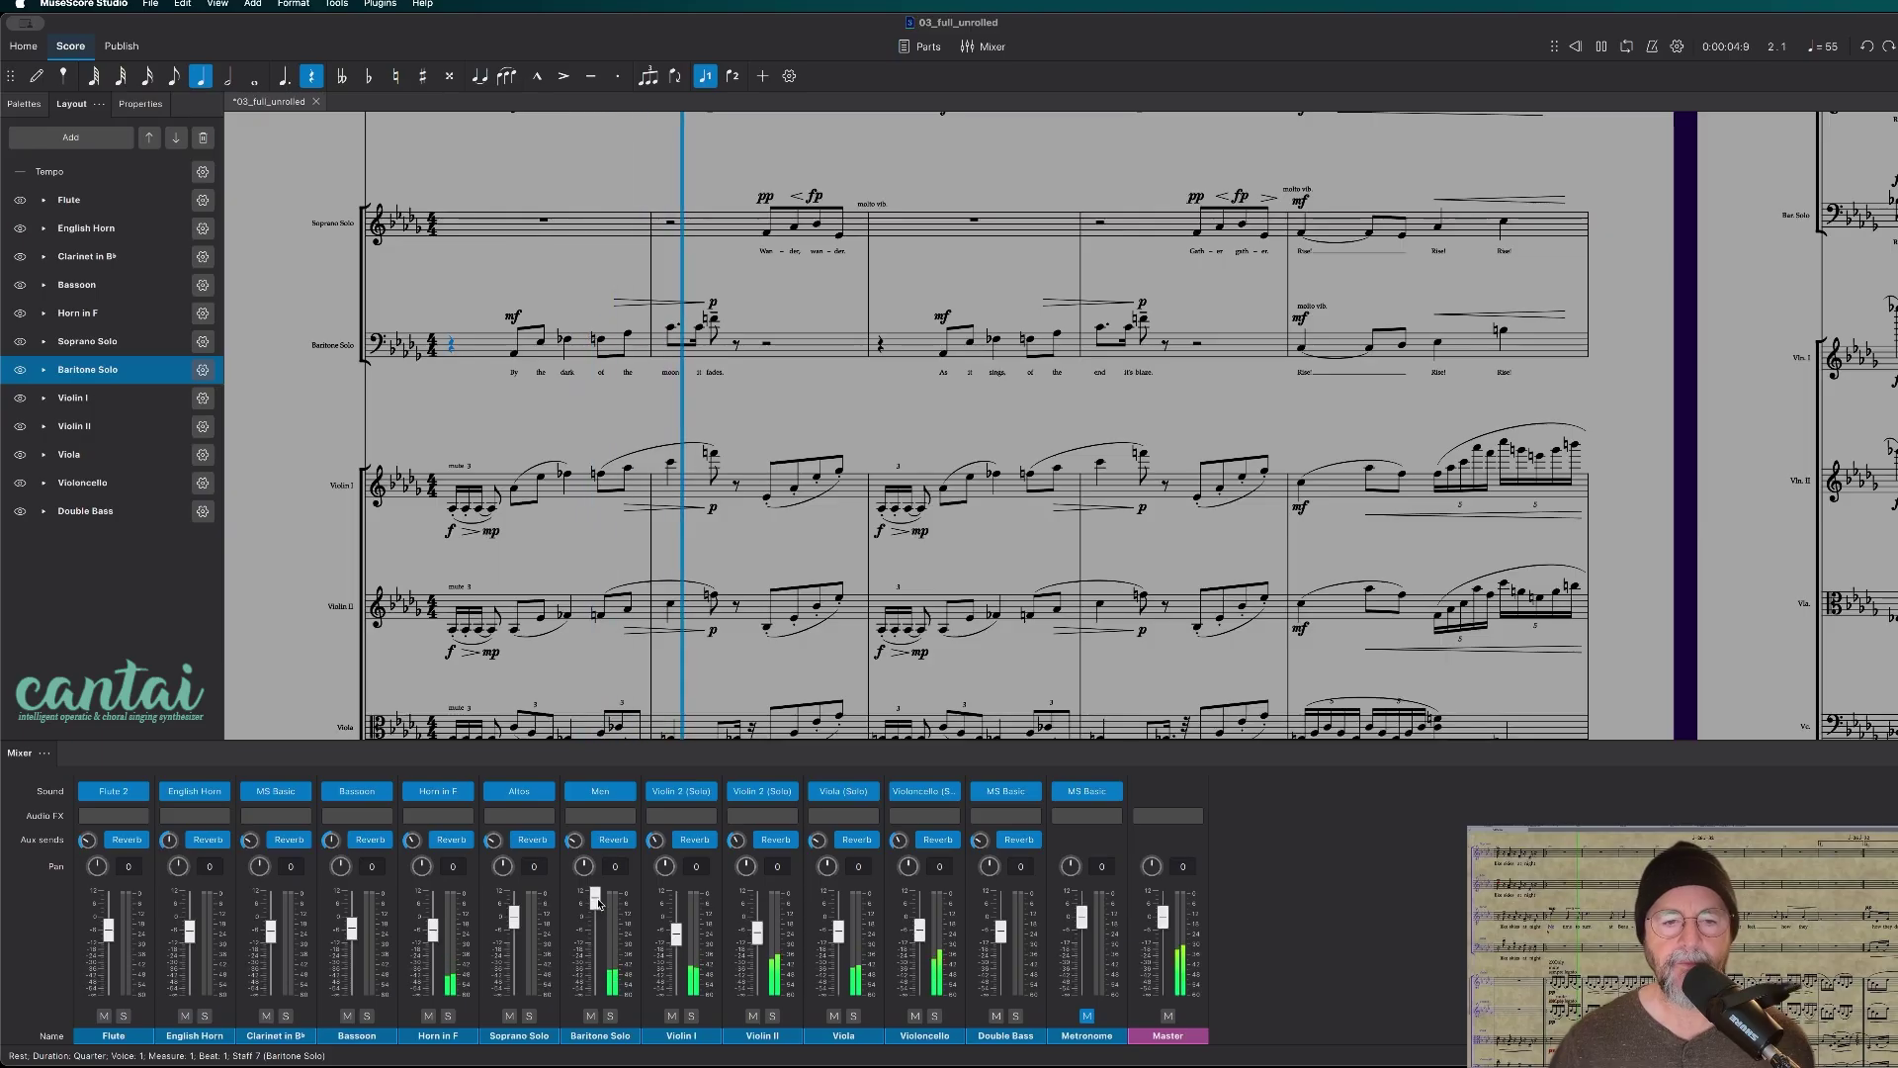
mouse_move(595, 917)
left_mouse_down()
mouse_move(599, 901)
mouse_move(597, 919)
left_mouse_up()
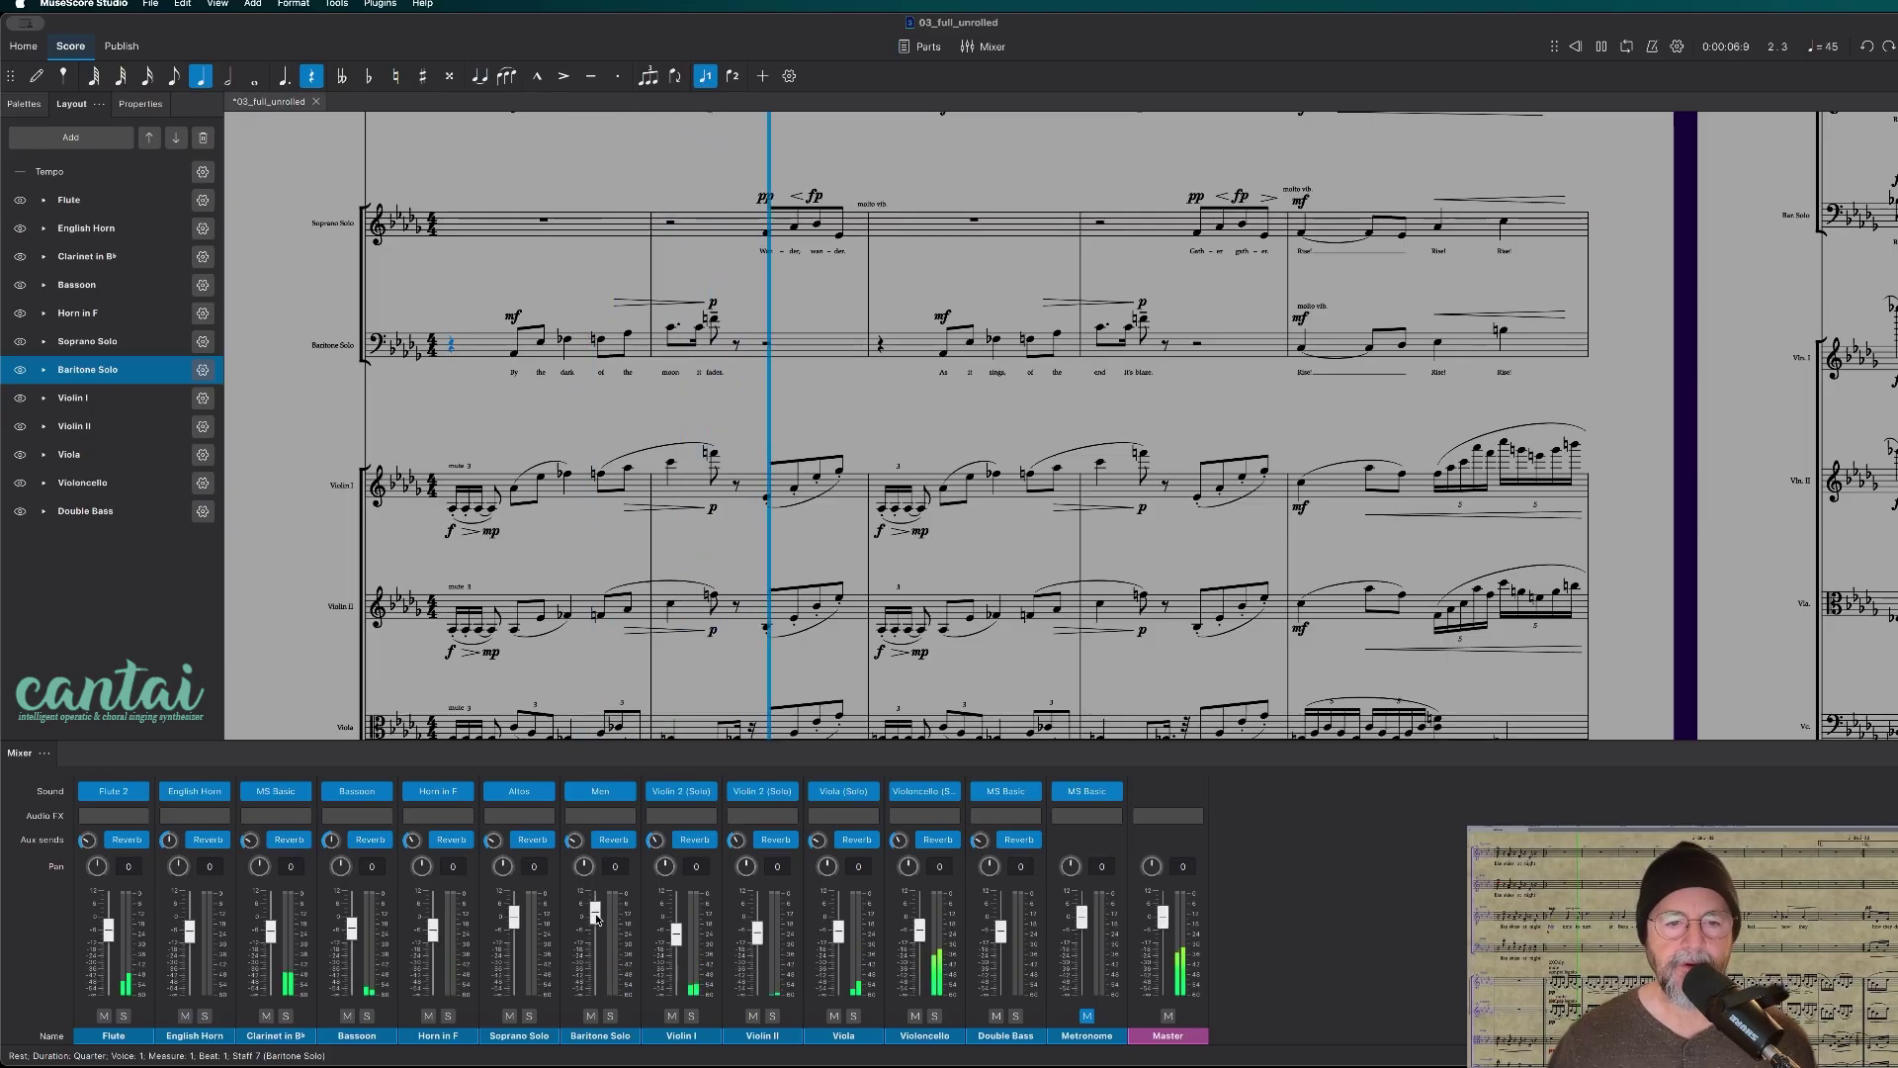
key("space")
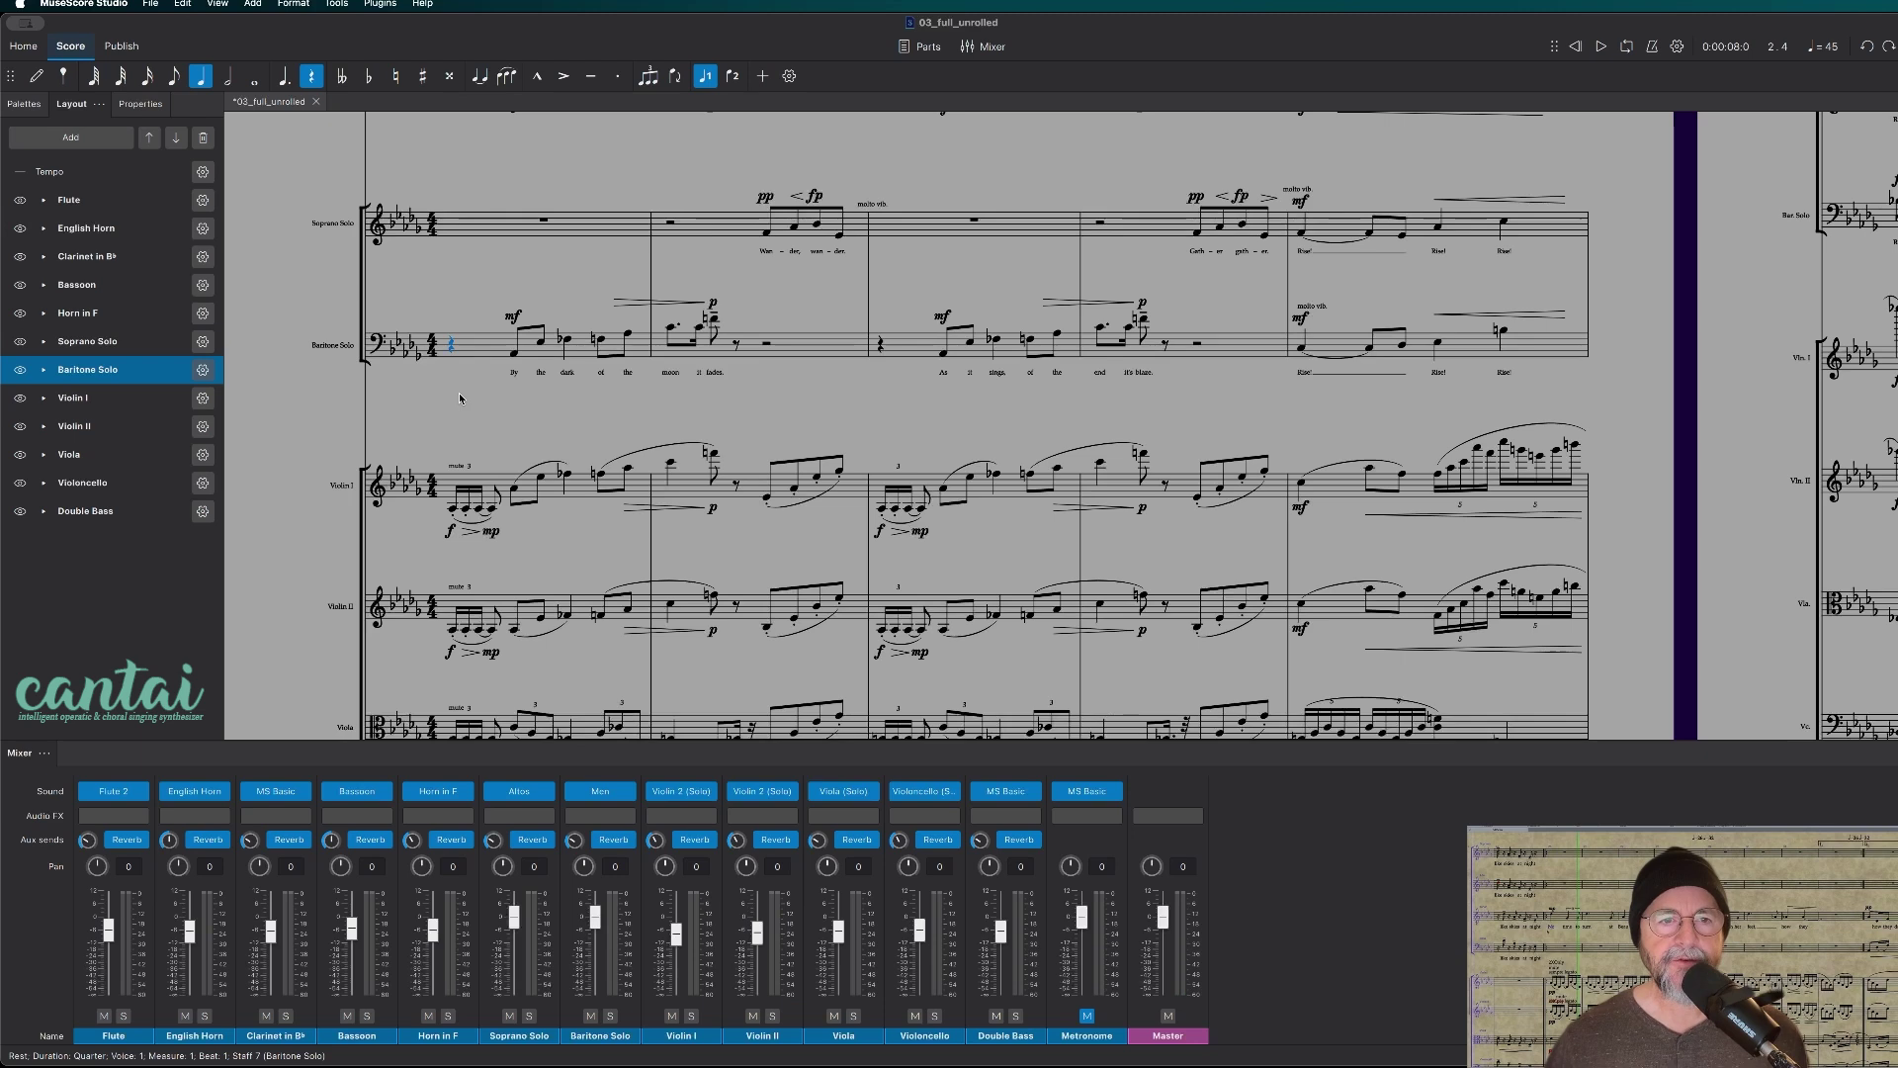
left_click(537, 275)
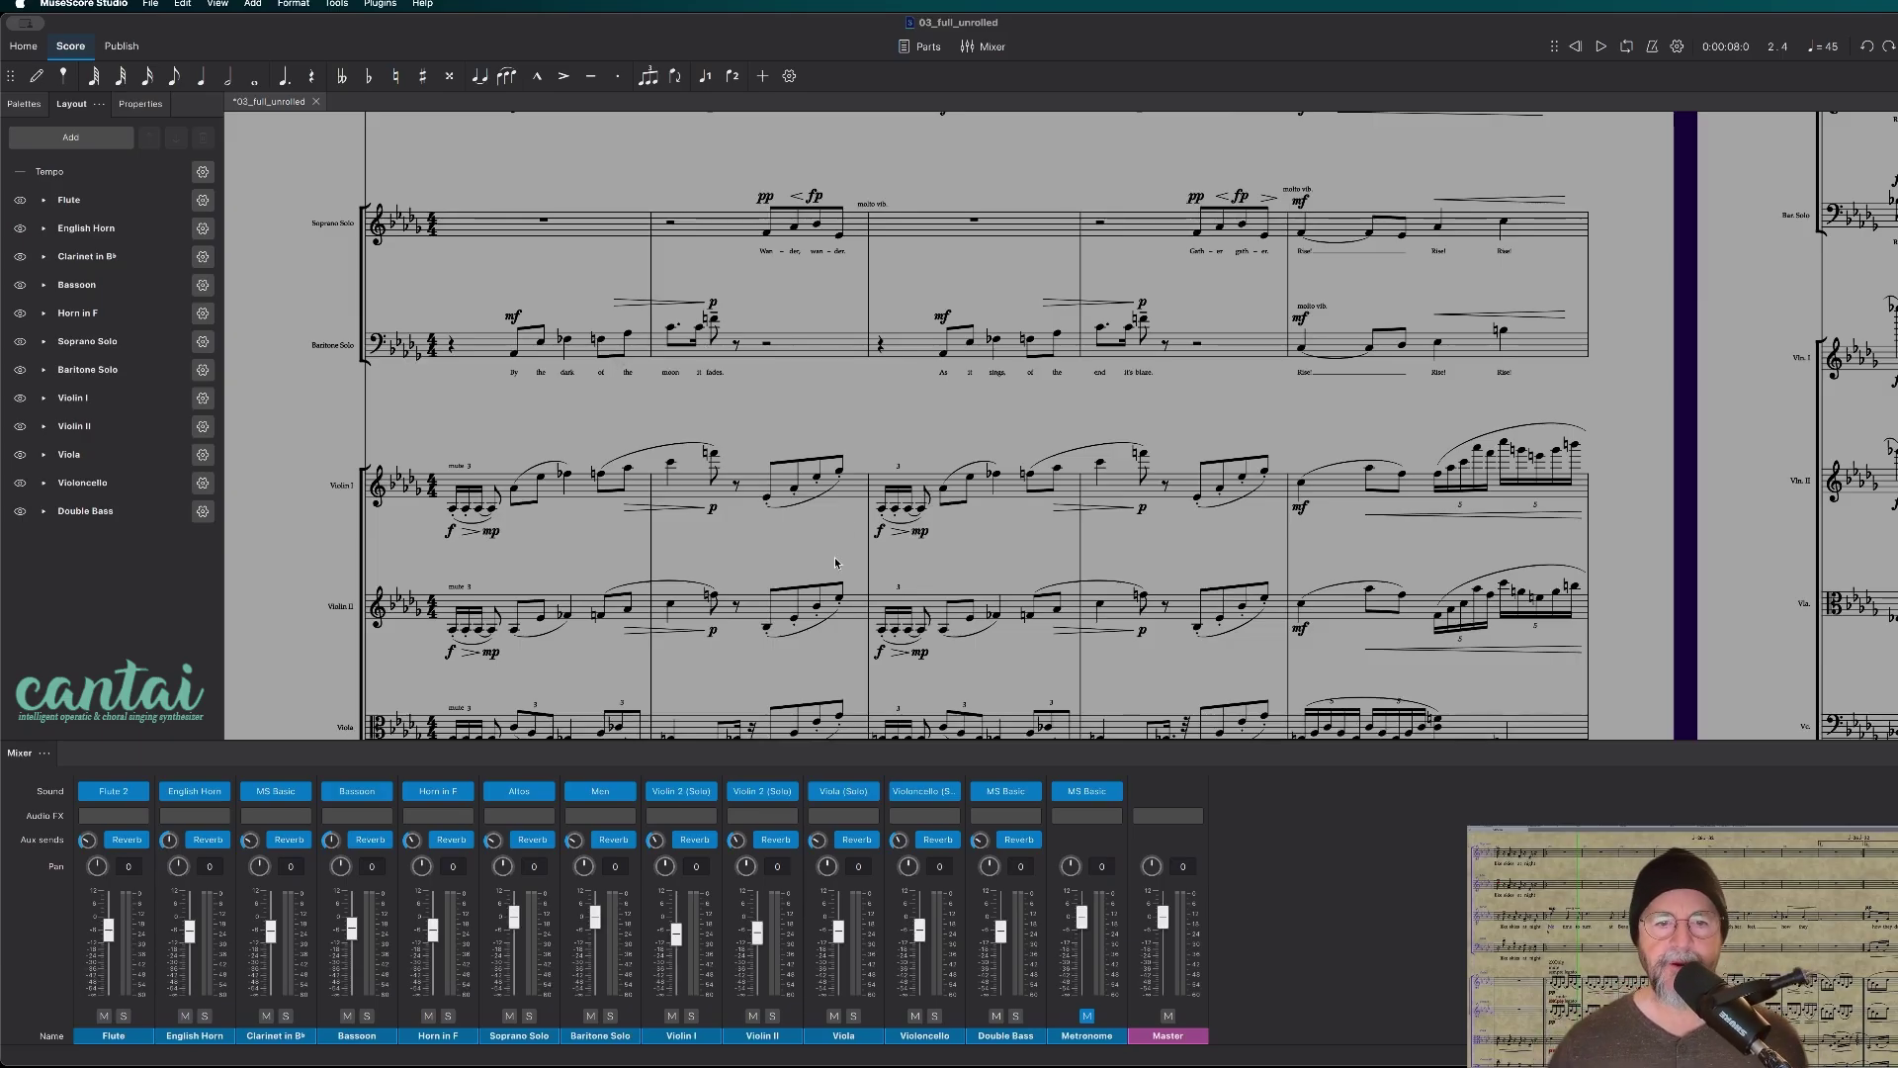
Change the Soprano Solo's Mixer sound from Altos to VST3 > Cantai > Cantai
left_click(546, 794)
mouse_move(622, 868)
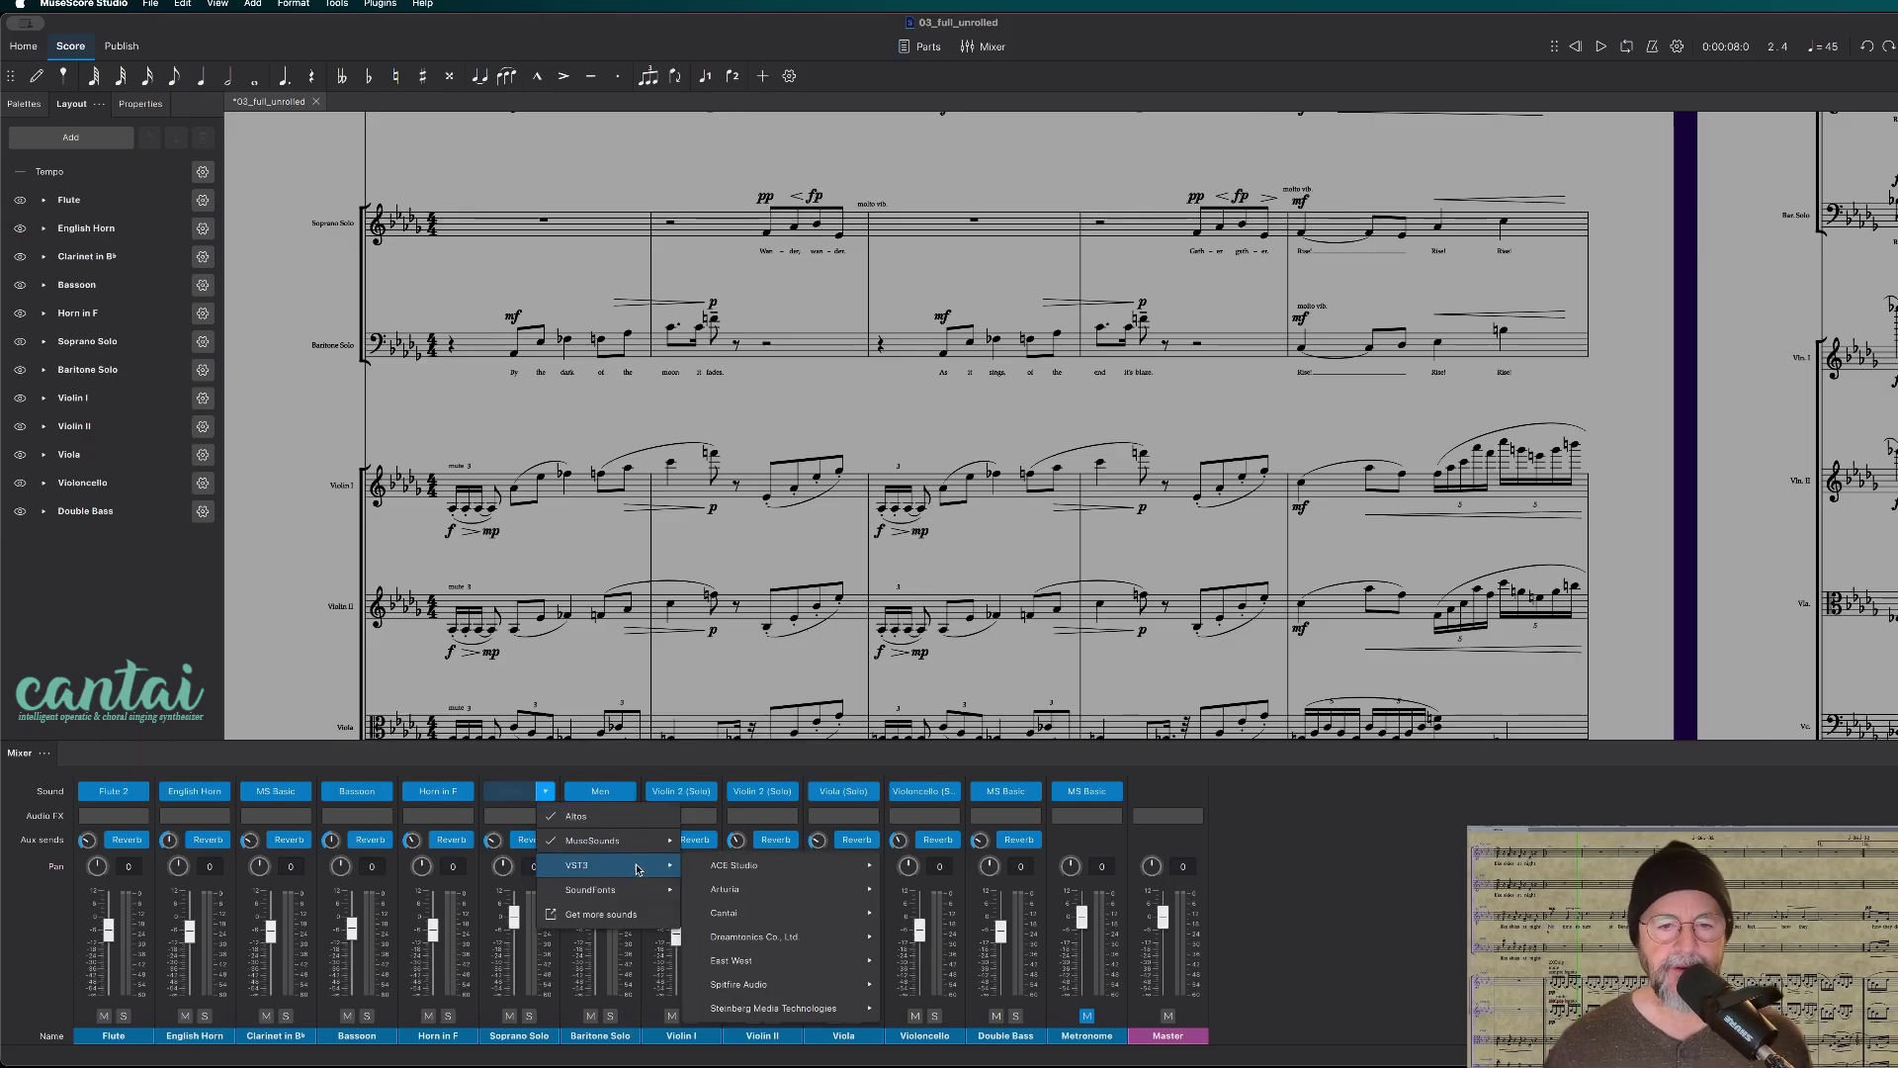
mouse_move(746, 907)
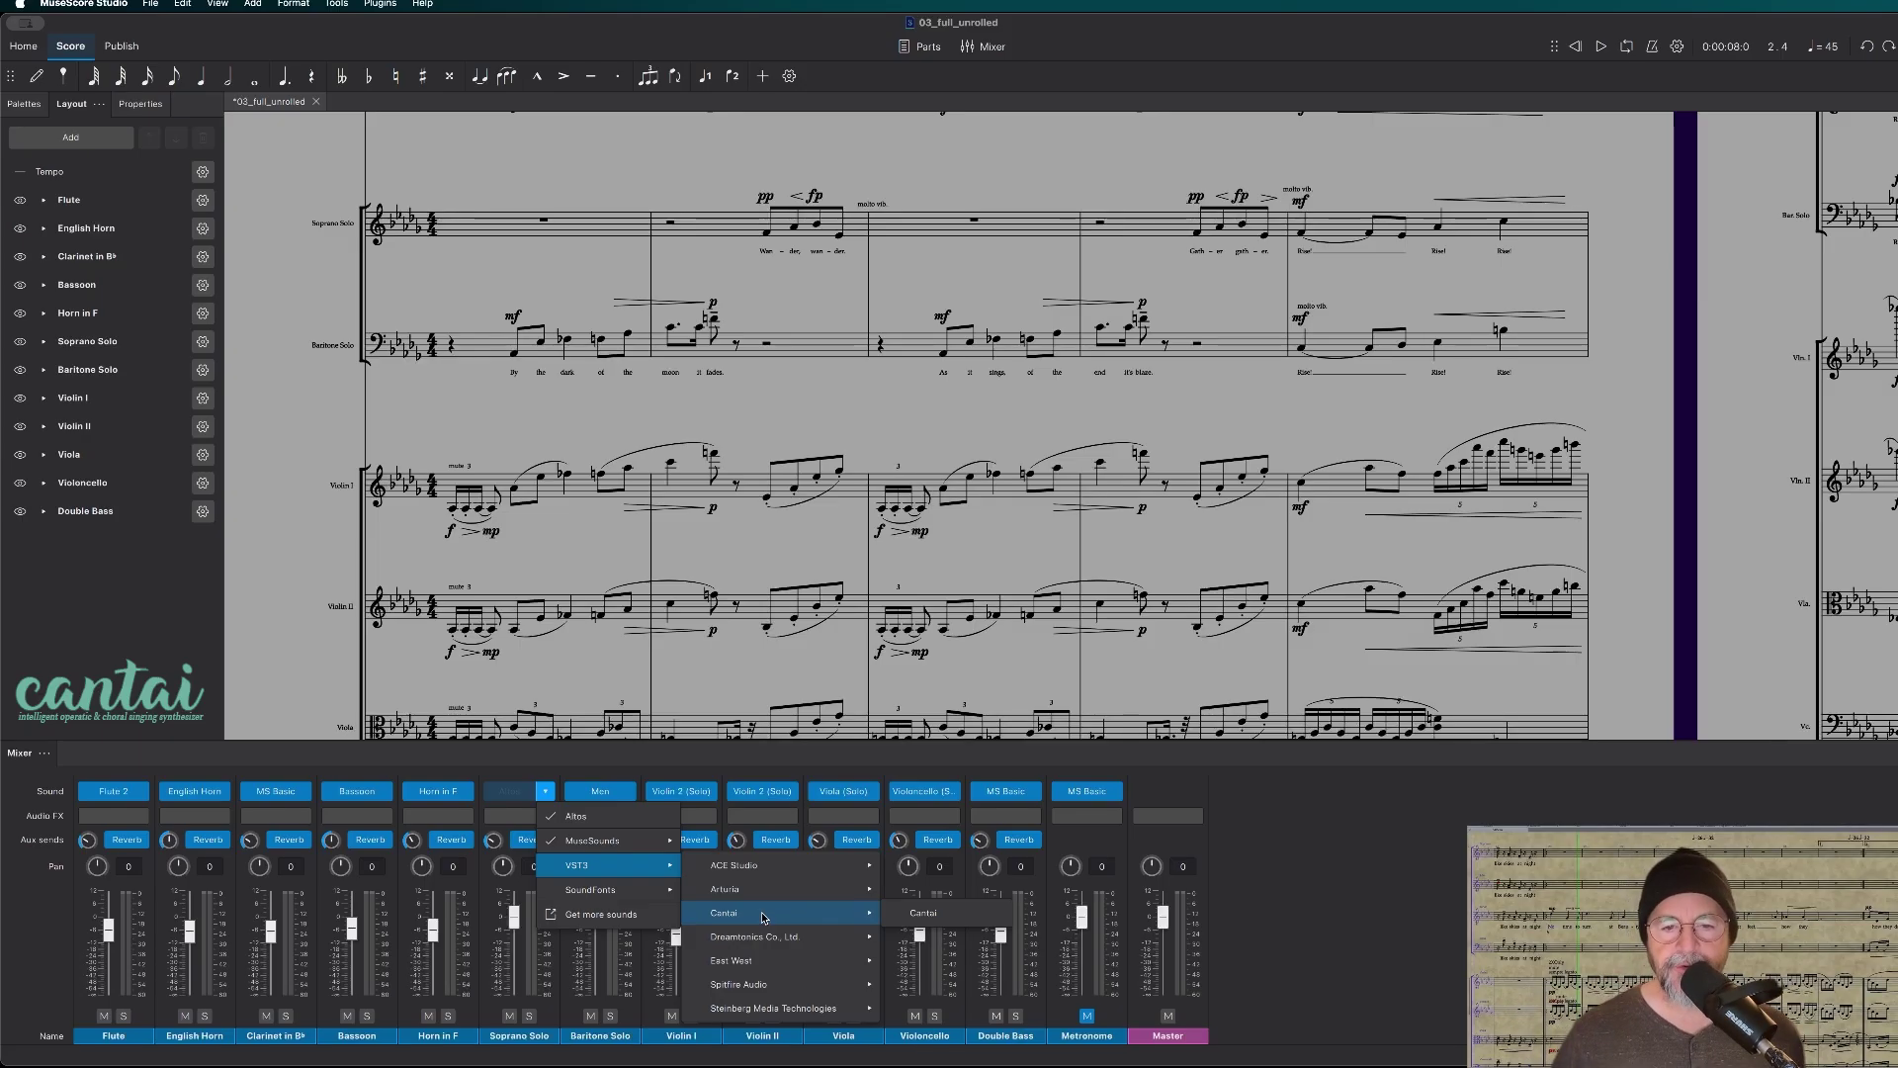
left_click(928, 916)
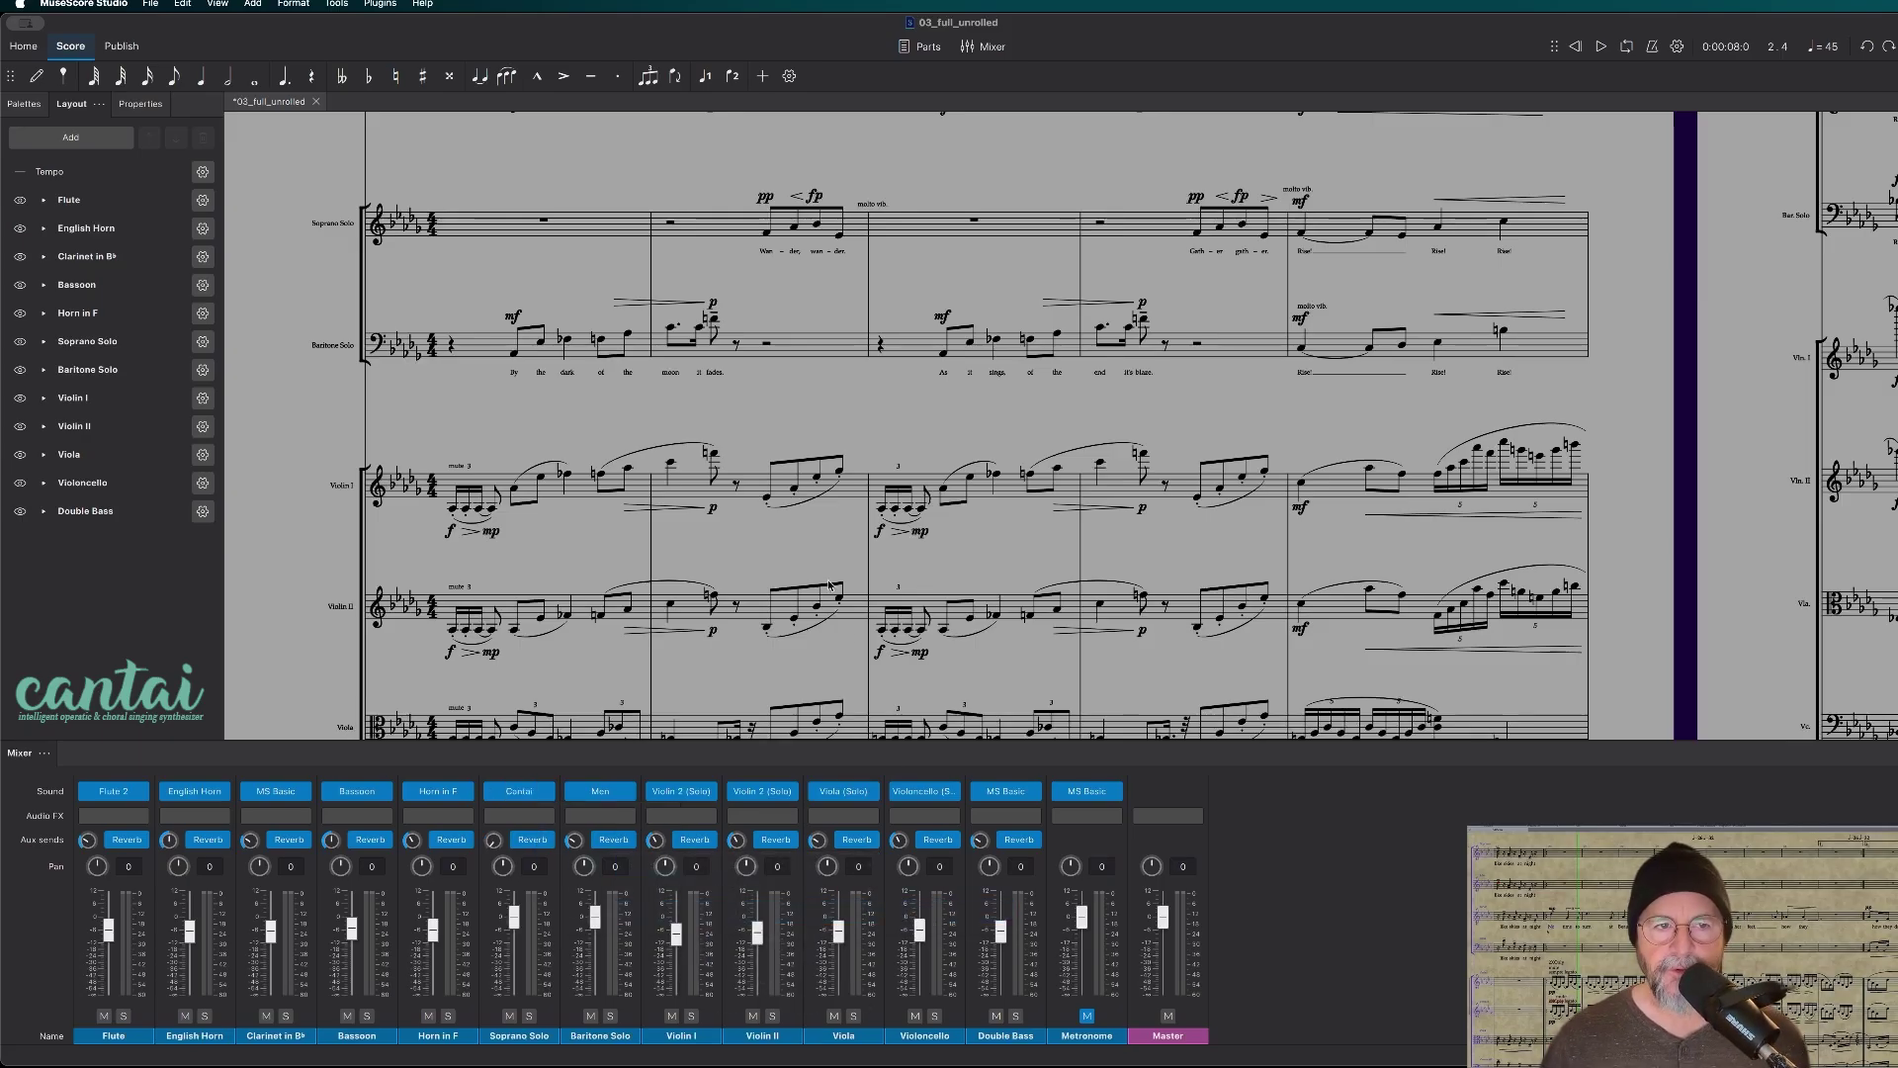
Choose a Cantai singer, render the Soprano Solo track, and move the Cantai window off the score
left_click(864, 558)
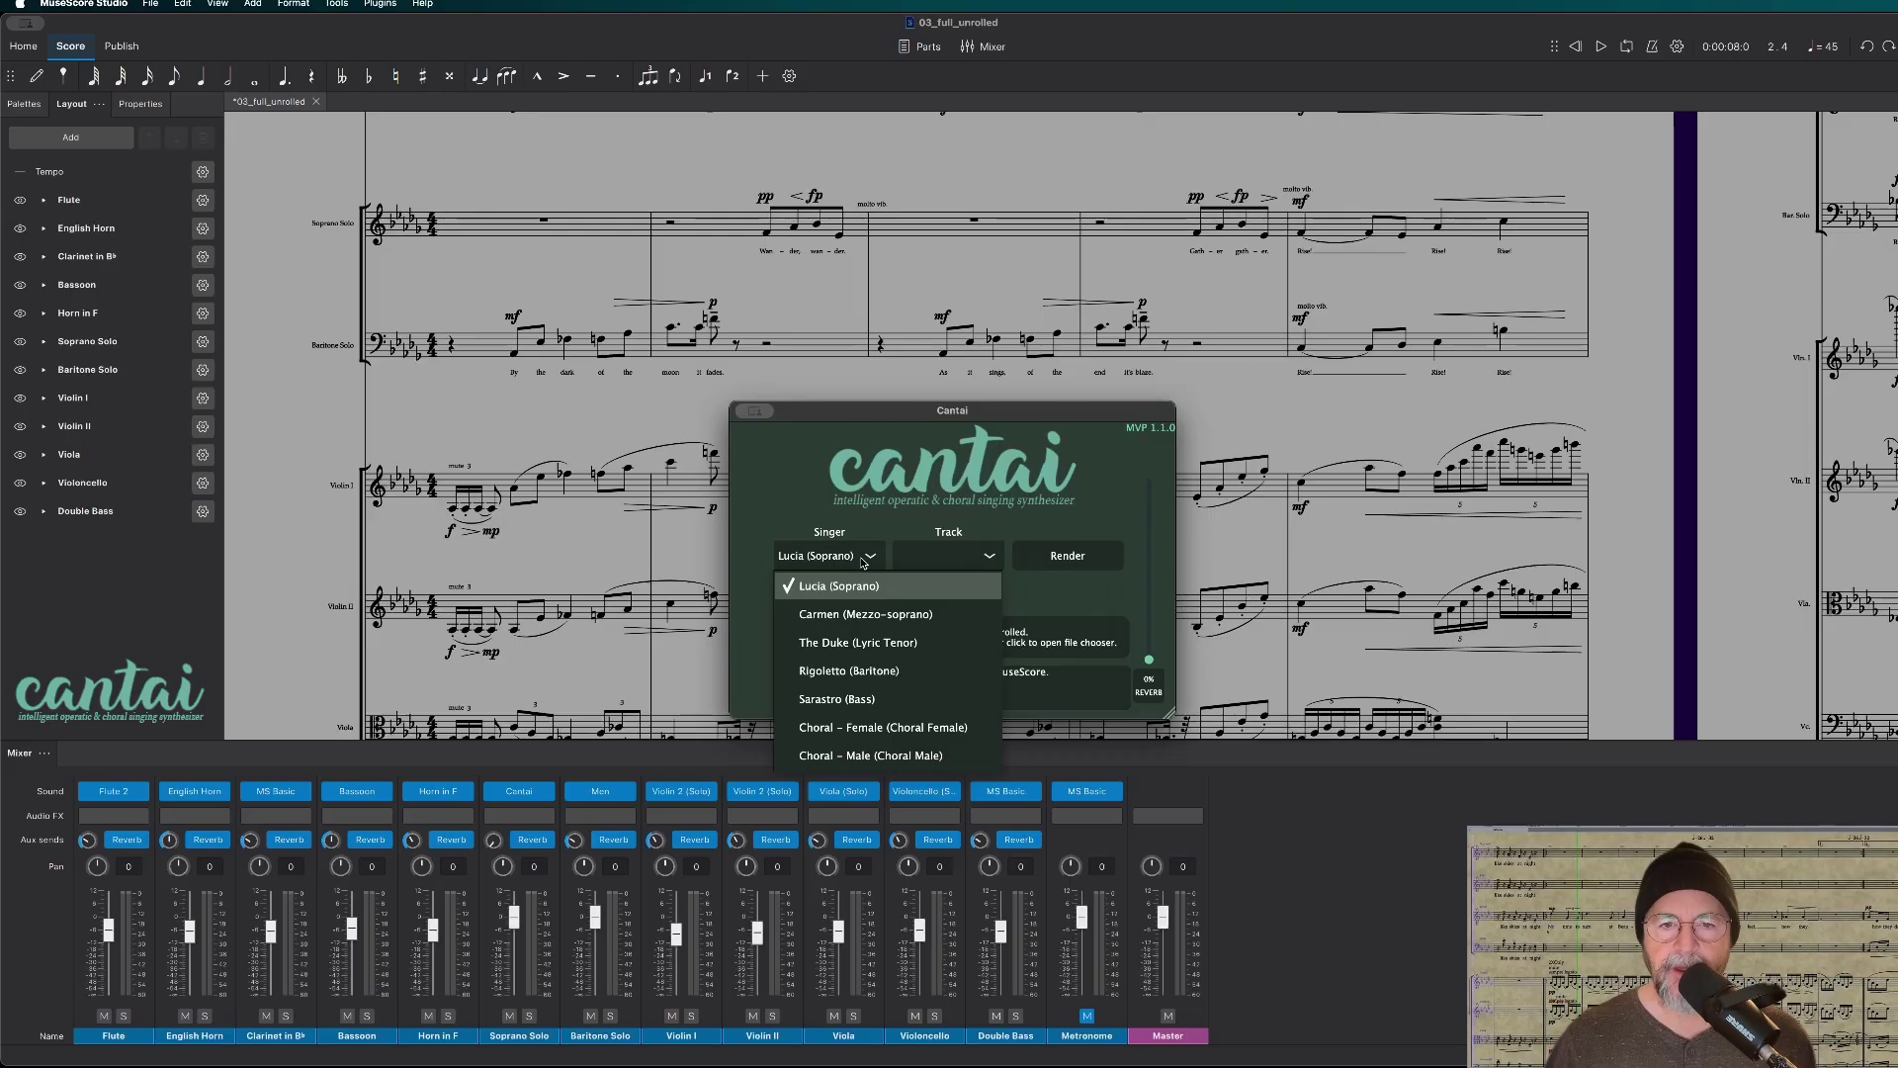
left_click(879, 615)
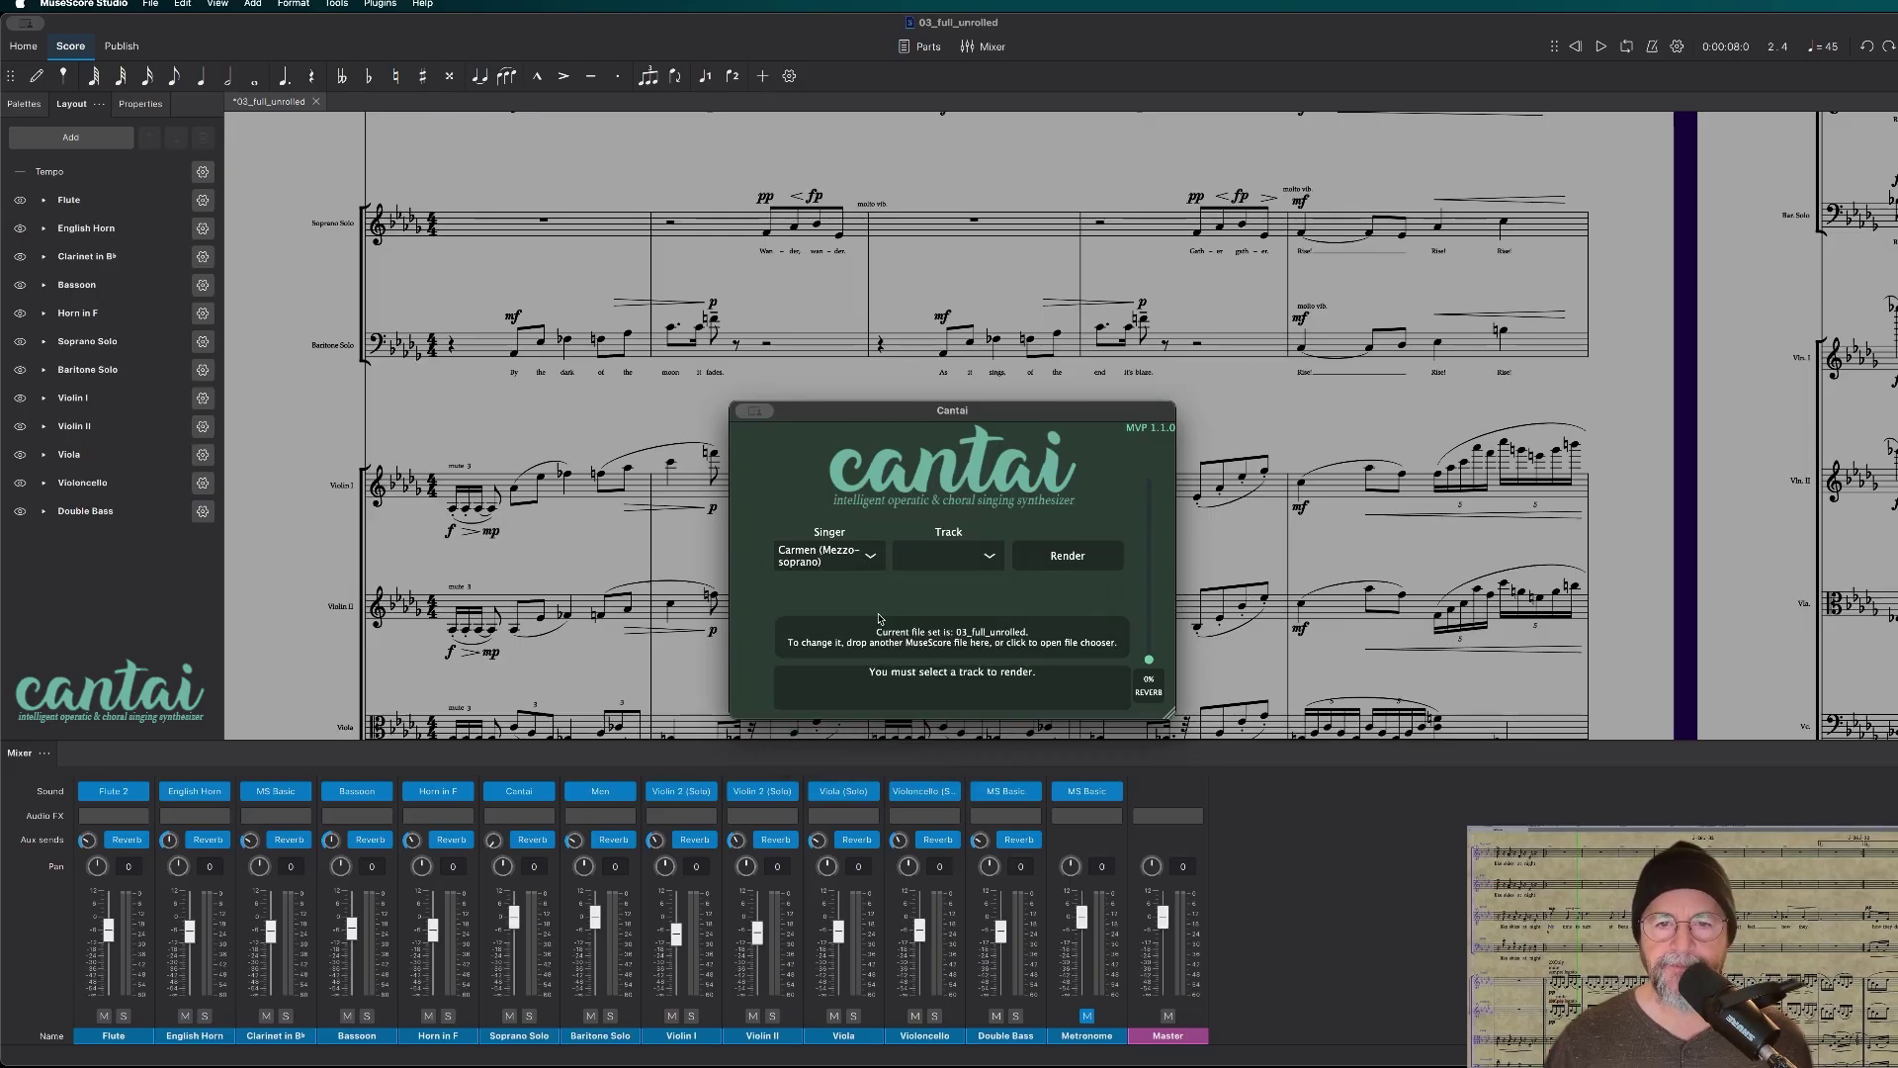
left_click(949, 559)
left_click(955, 592)
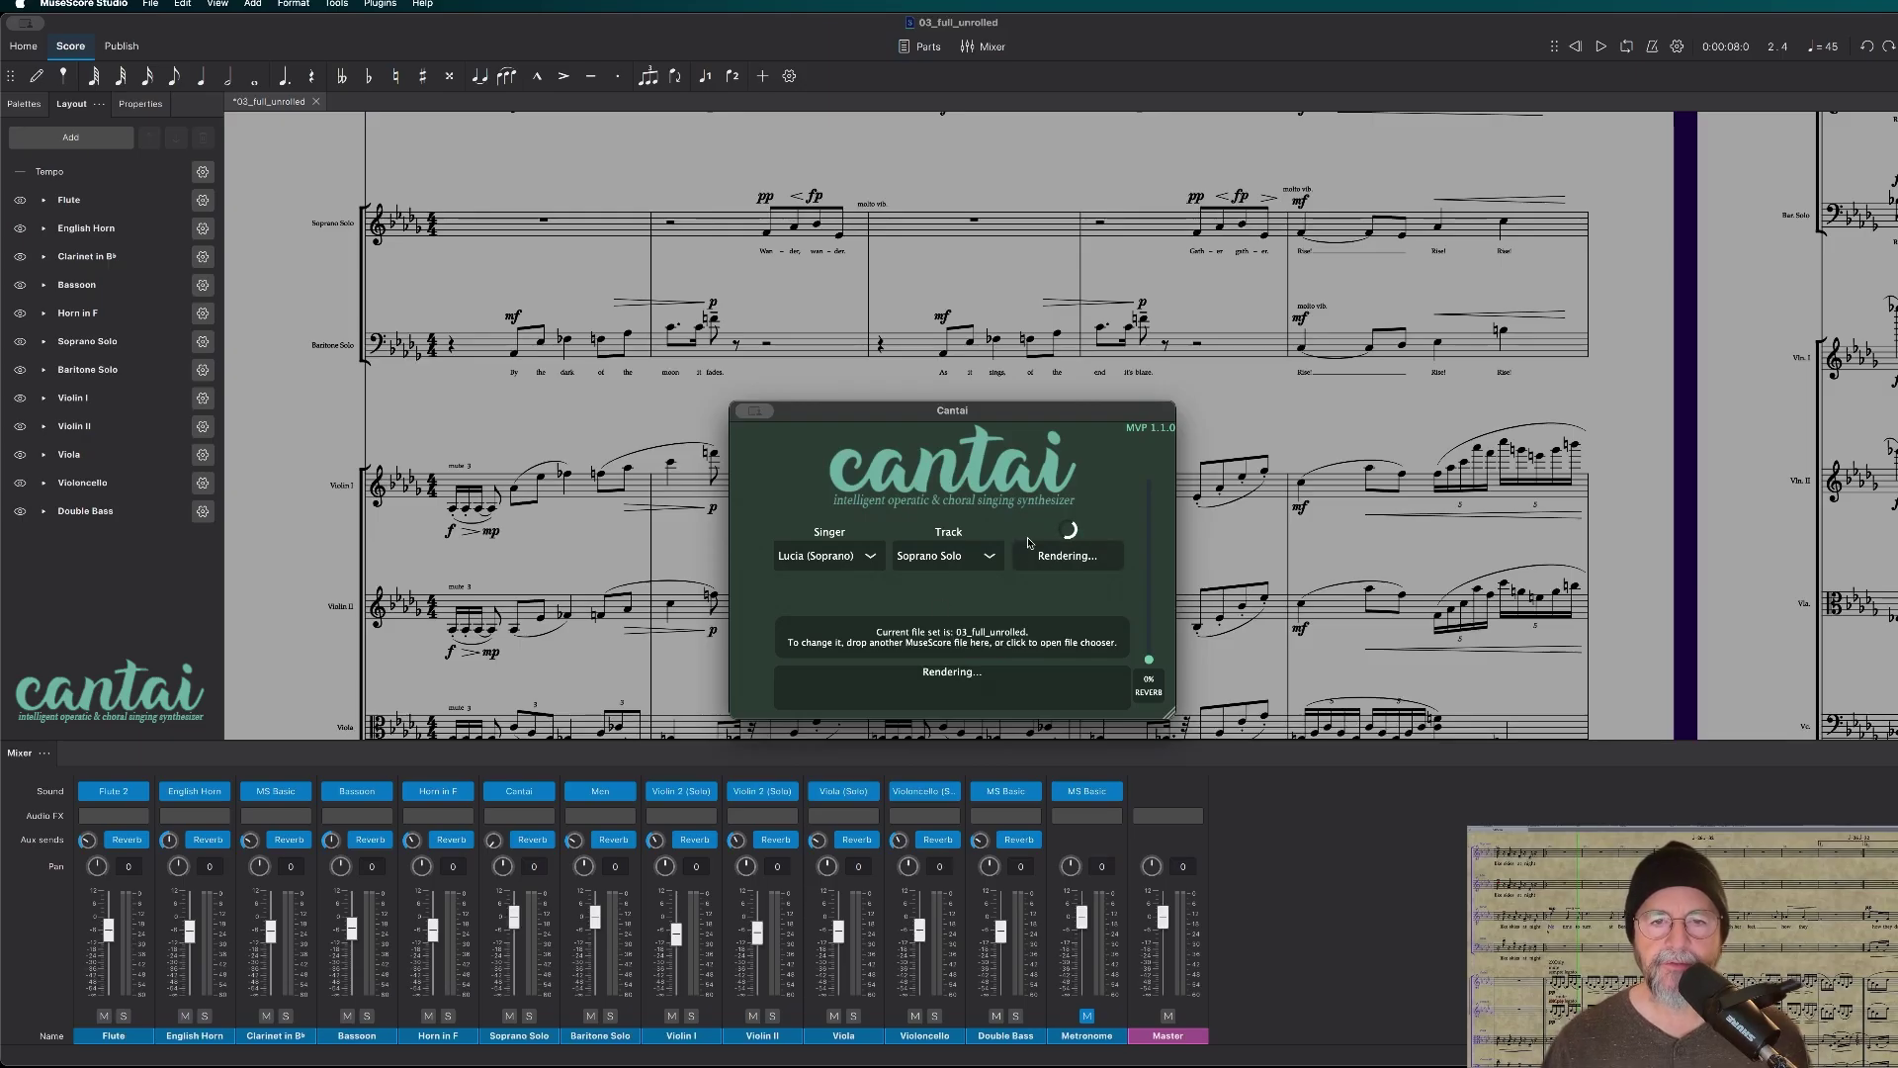
left_click_drag(894, 425, 1244, 736)
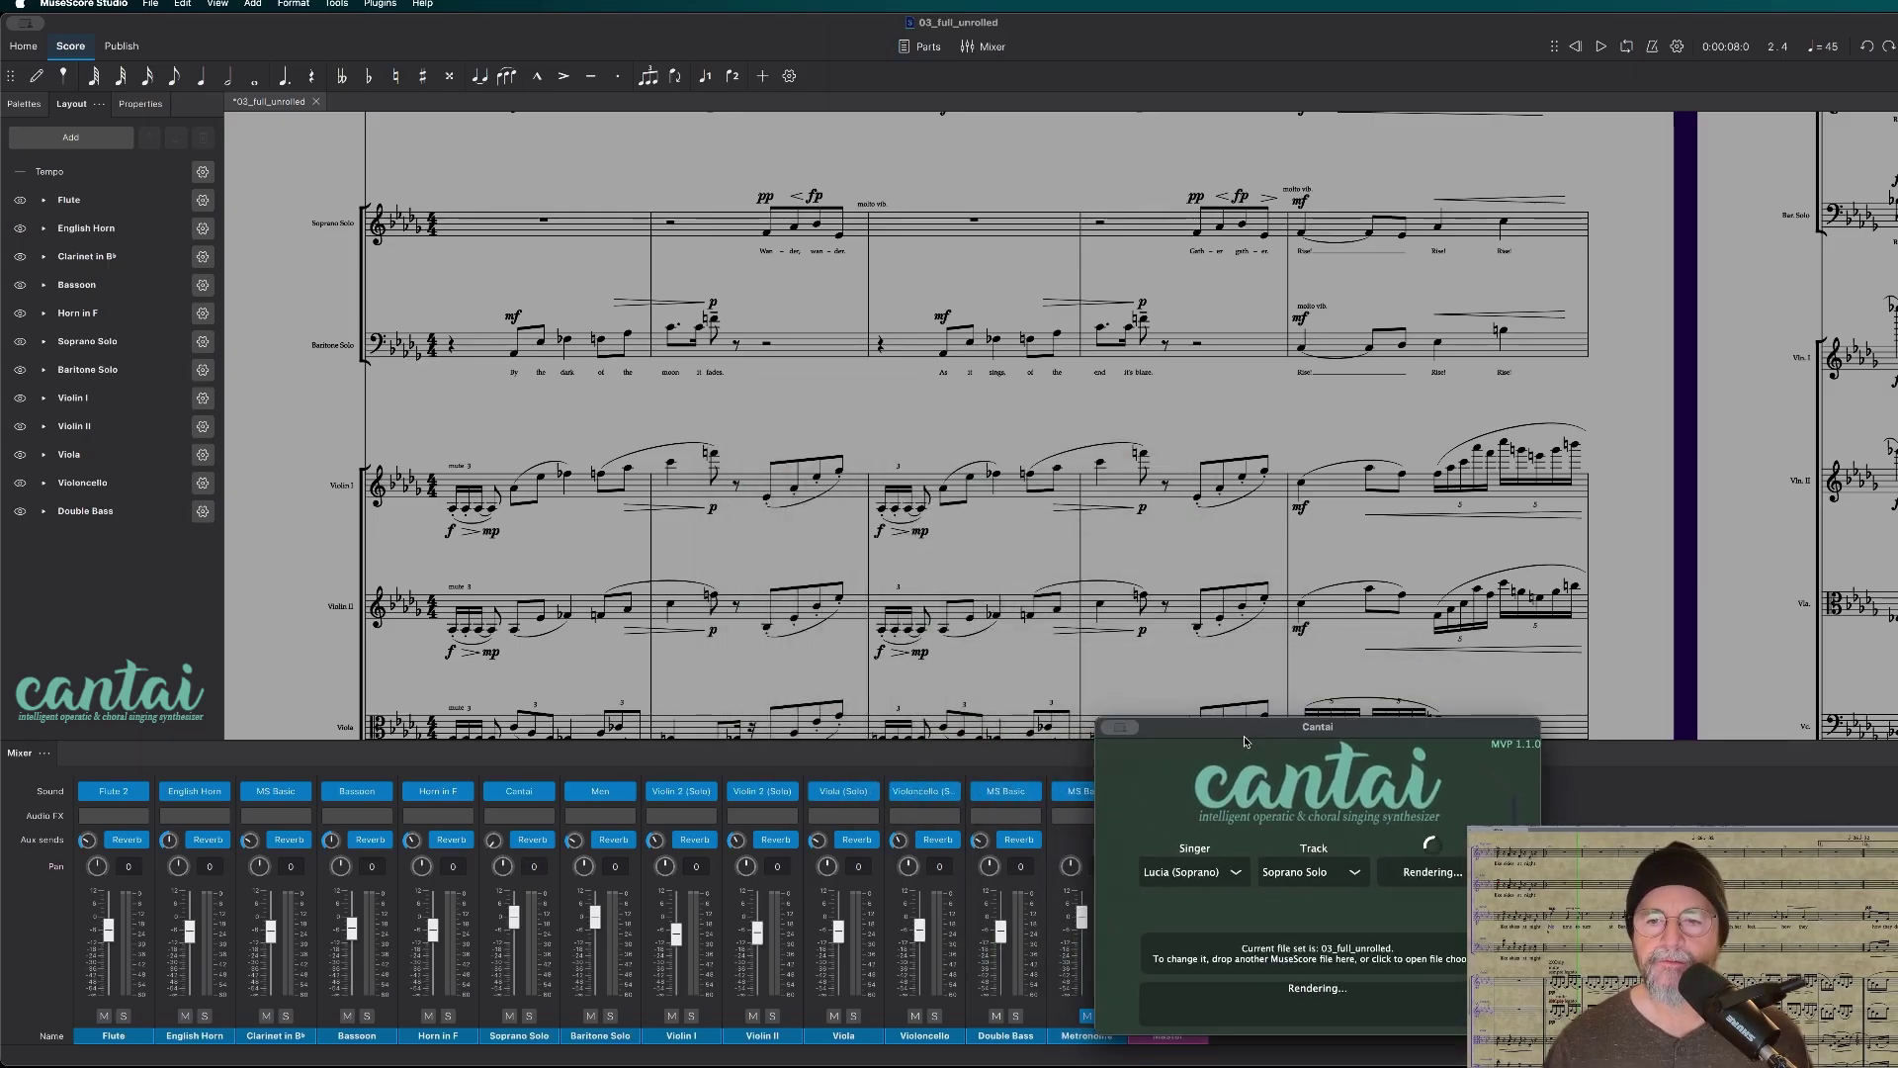
Load VST3 > Cantai > Cantai as the Baritone Solo's Mixer sound
left_click(435, 407)
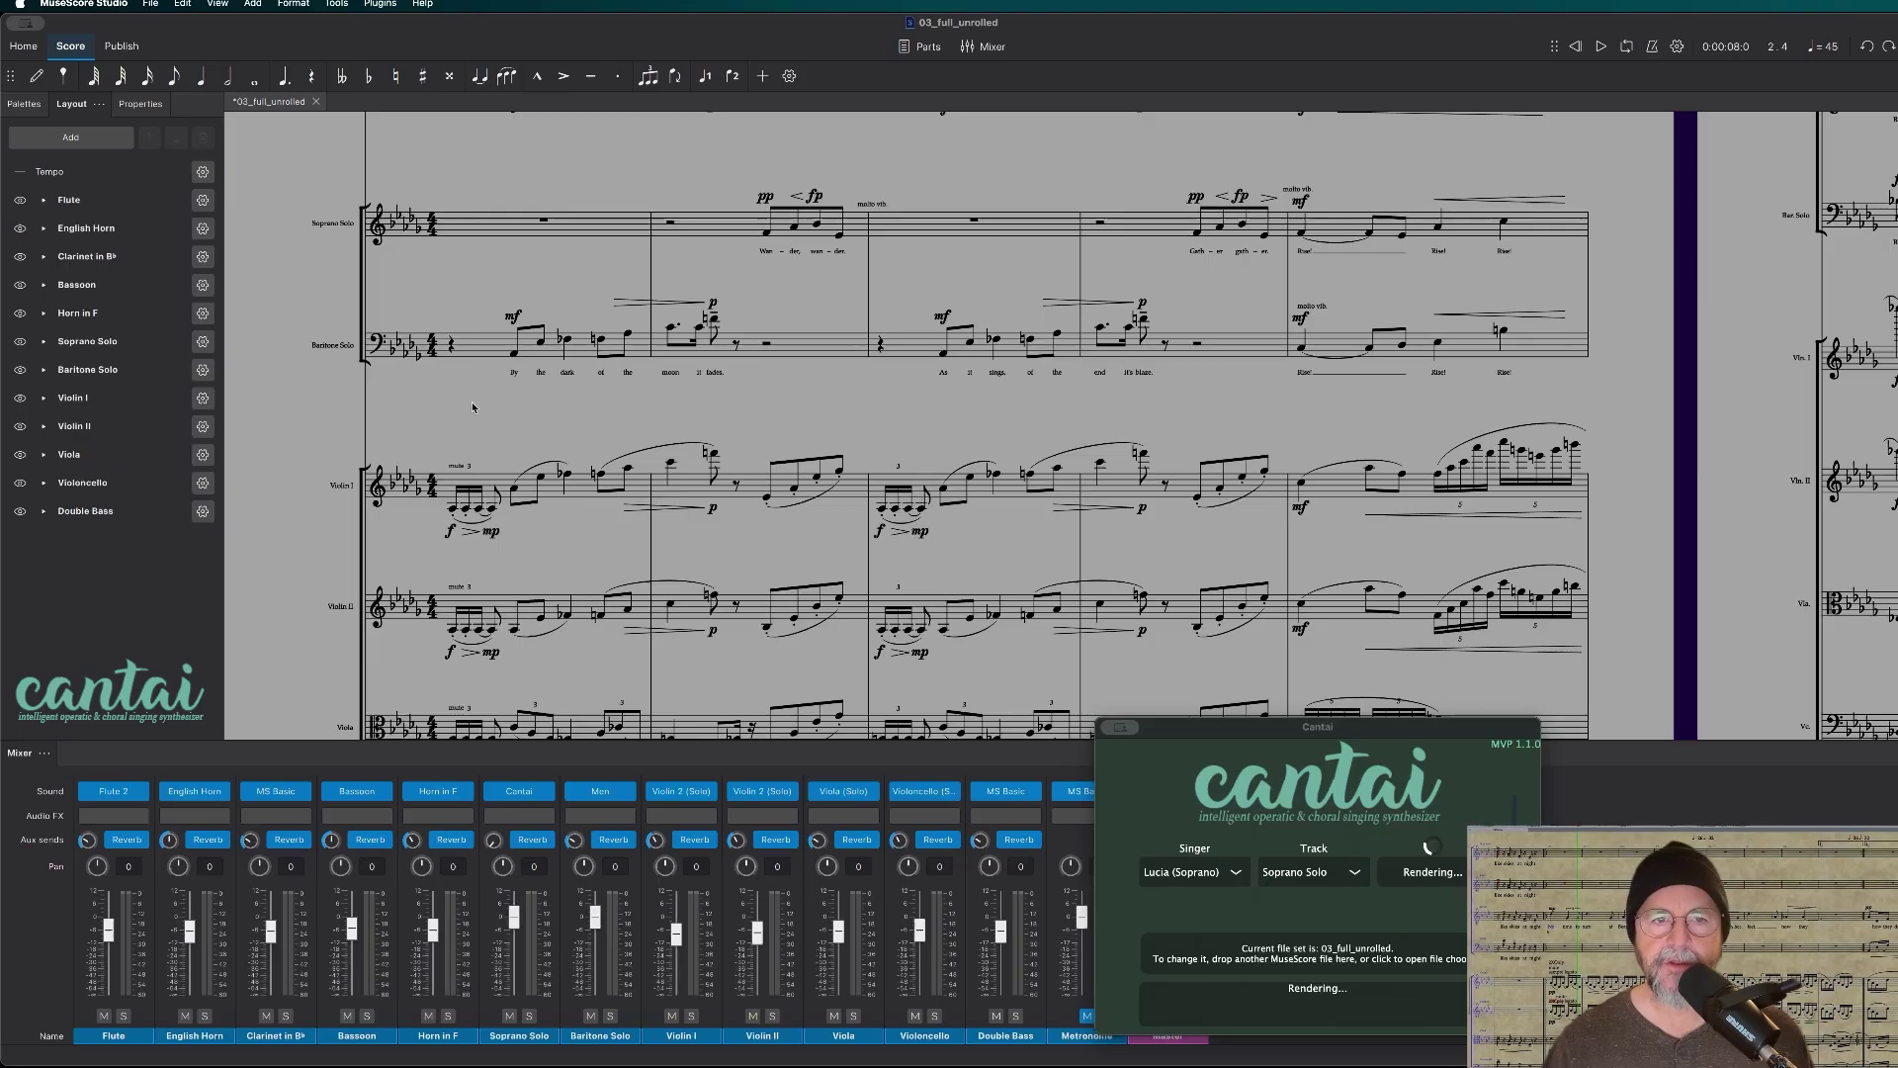
left_click(626, 793)
mouse_move(703, 870)
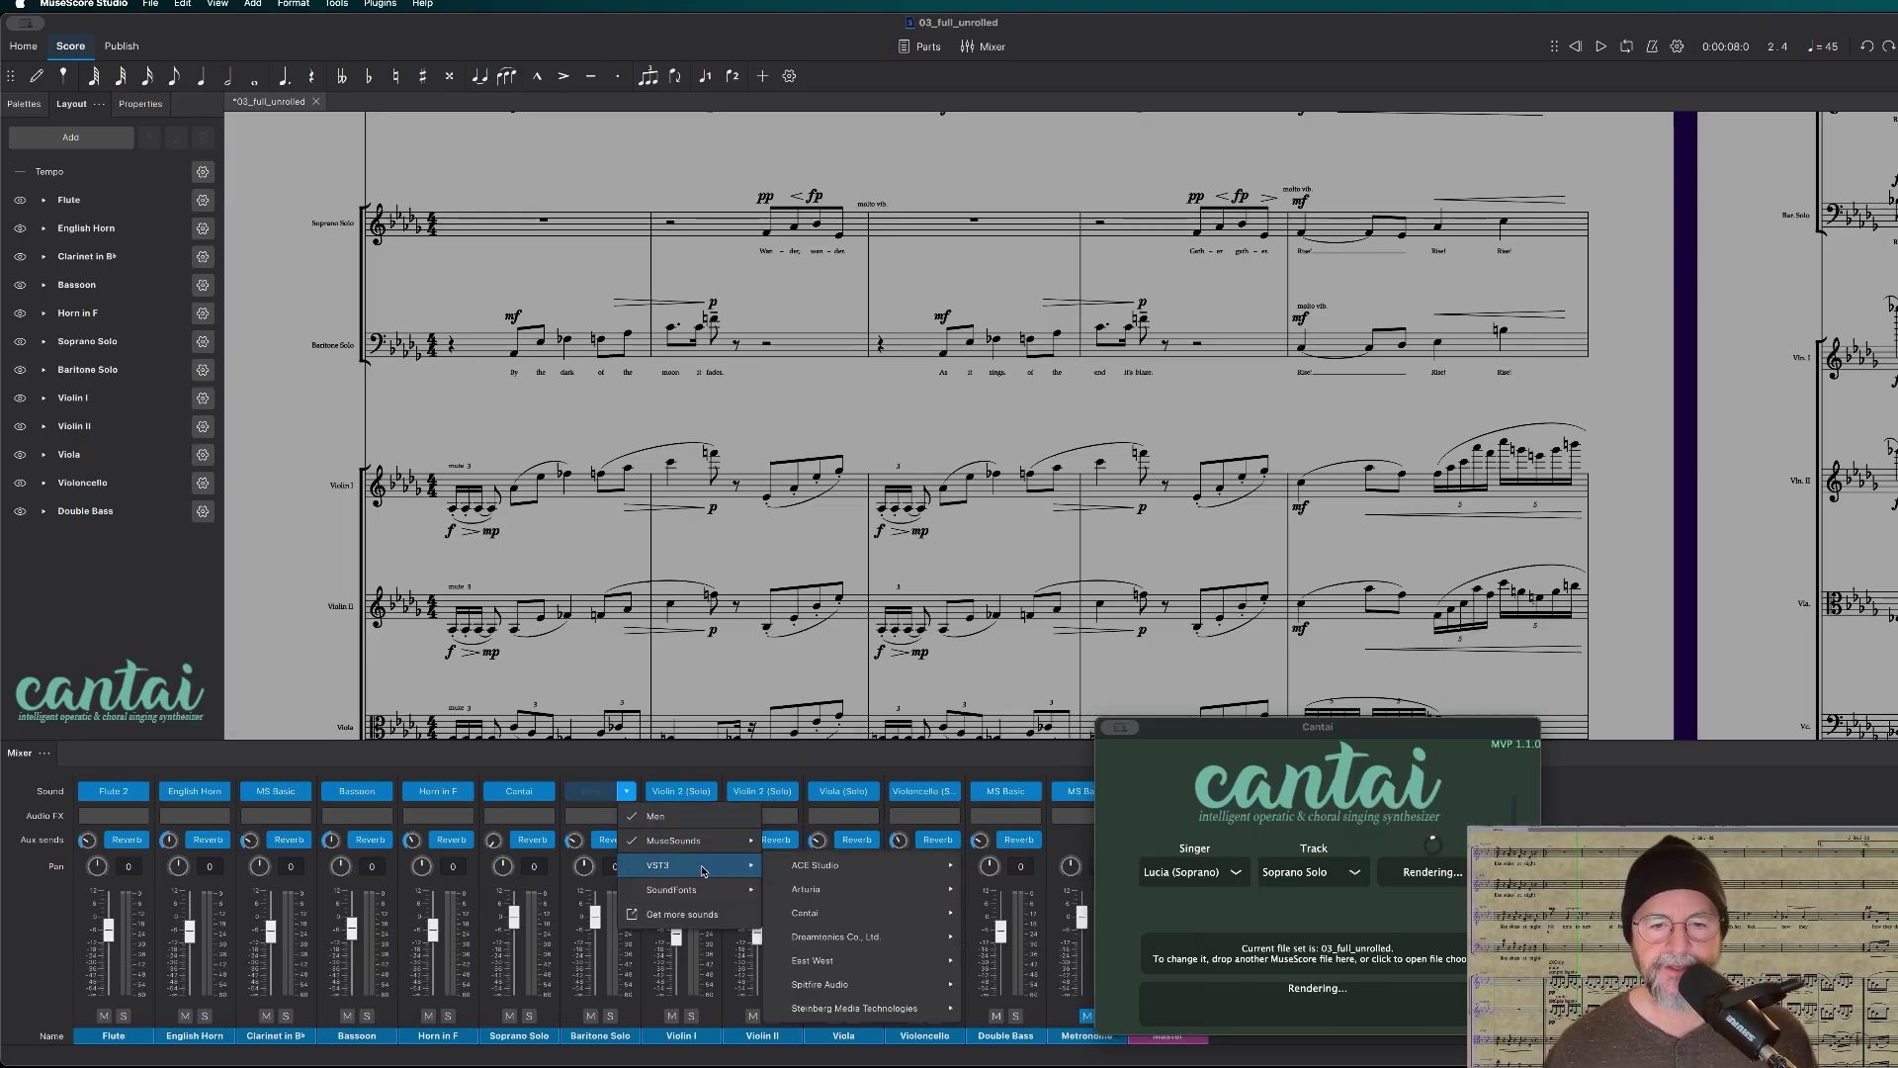
mouse_move(877, 911)
left_click(1003, 911)
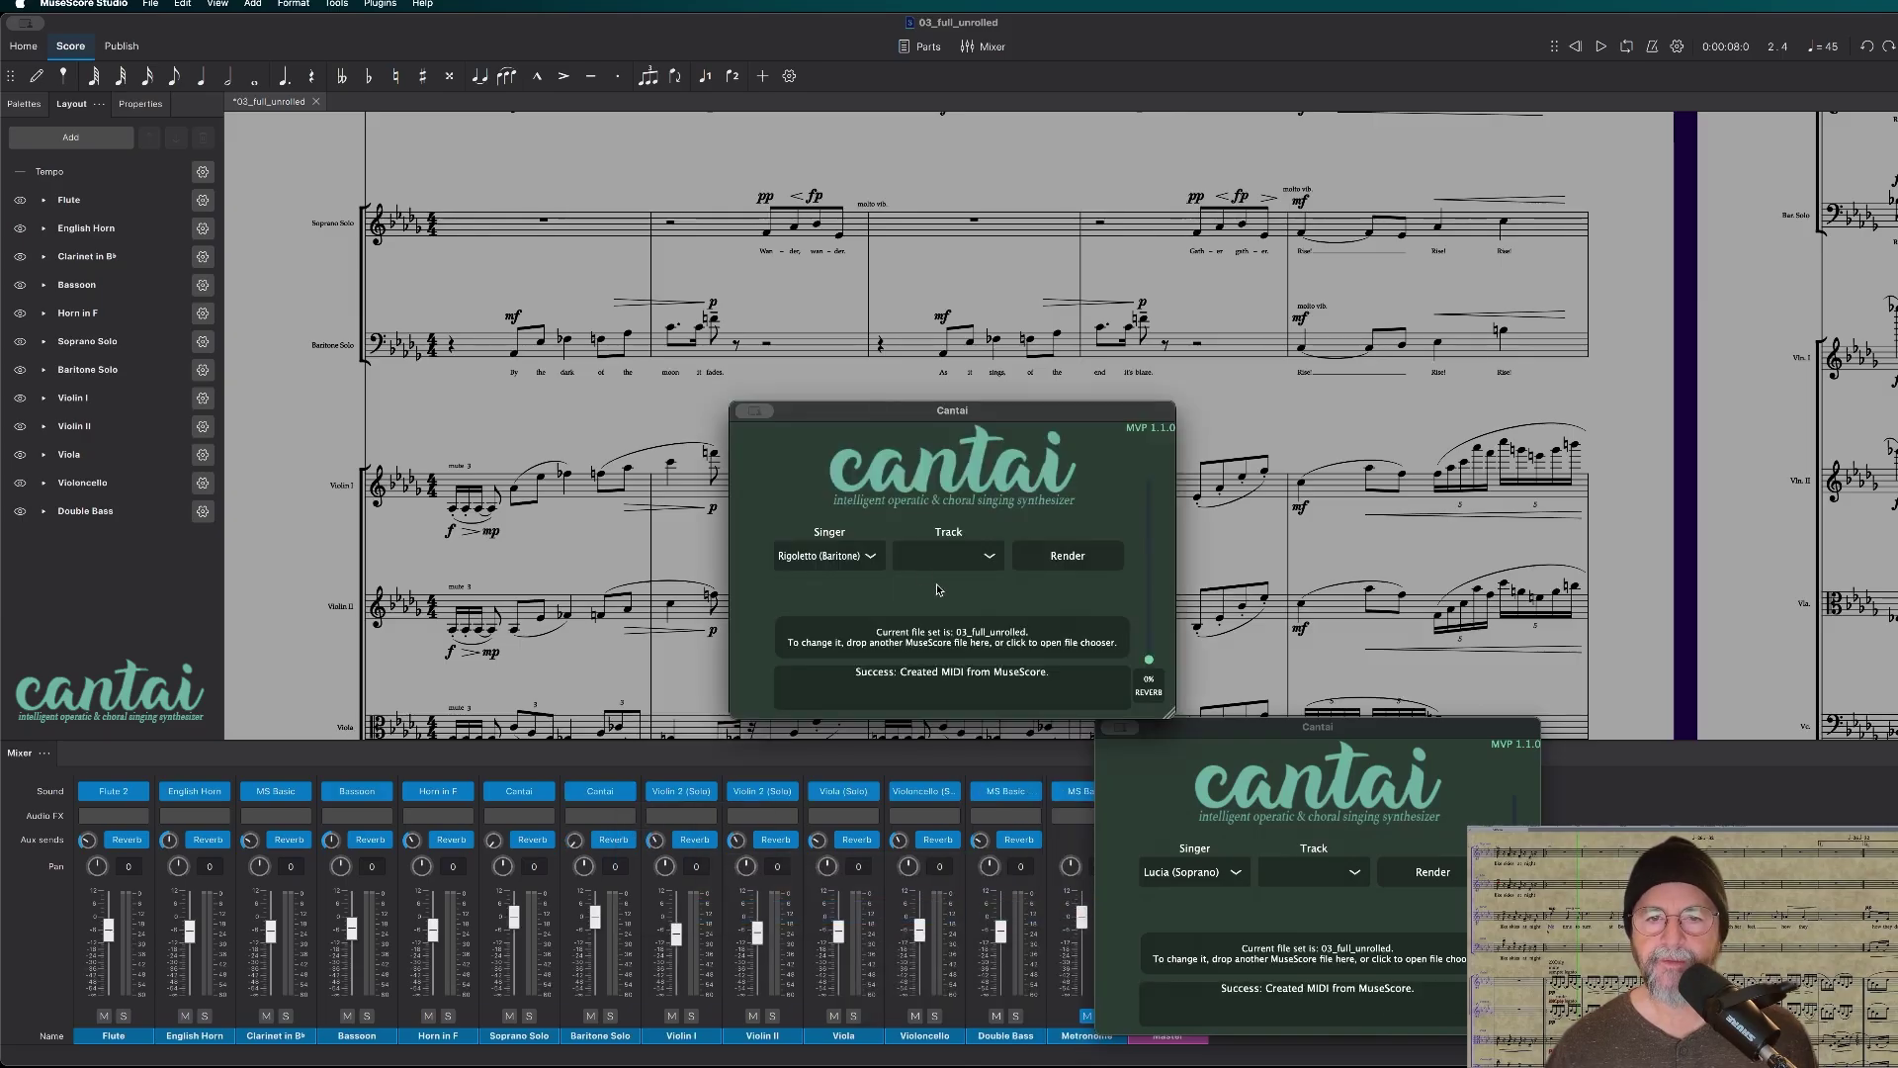
Render the Baritone Solo track in the new Cantai window and park it beside the soprano one
left_click(916, 556)
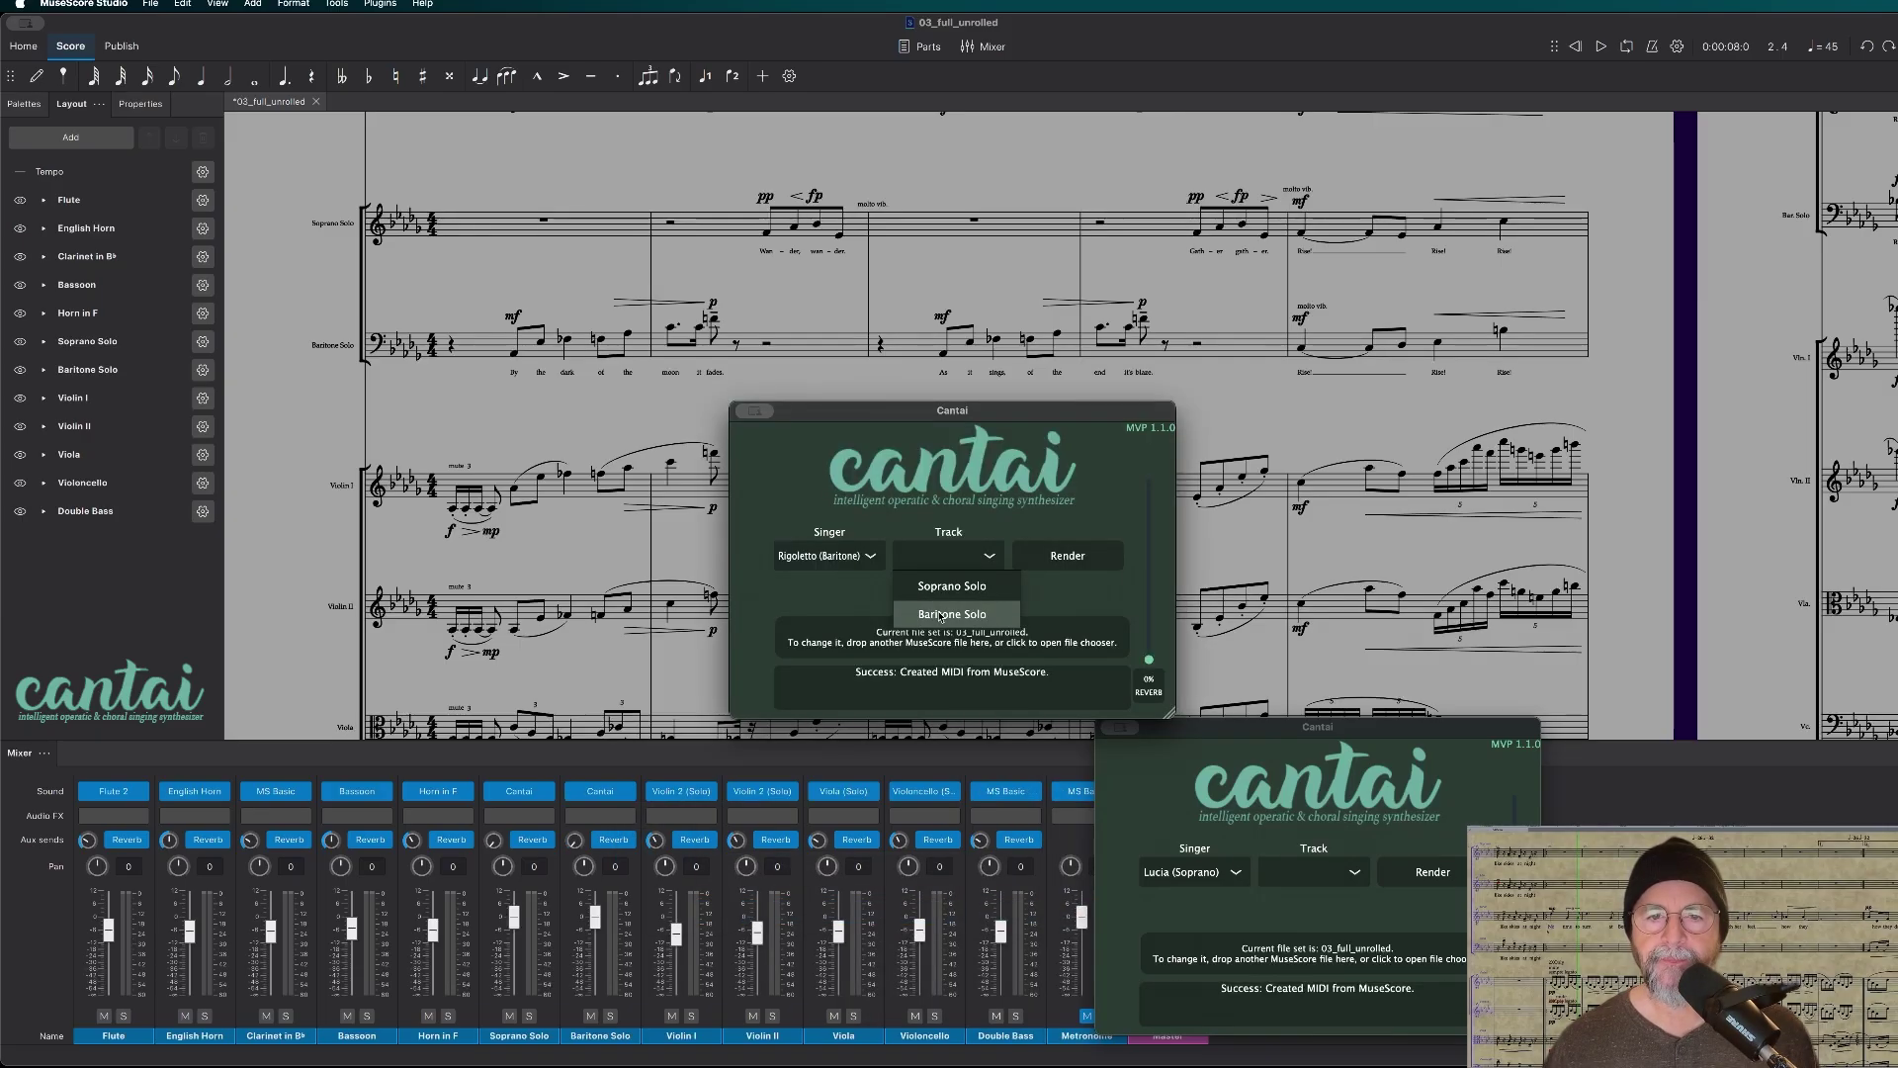
left_click(940, 614)
left_click_drag(882, 413, 772, 730)
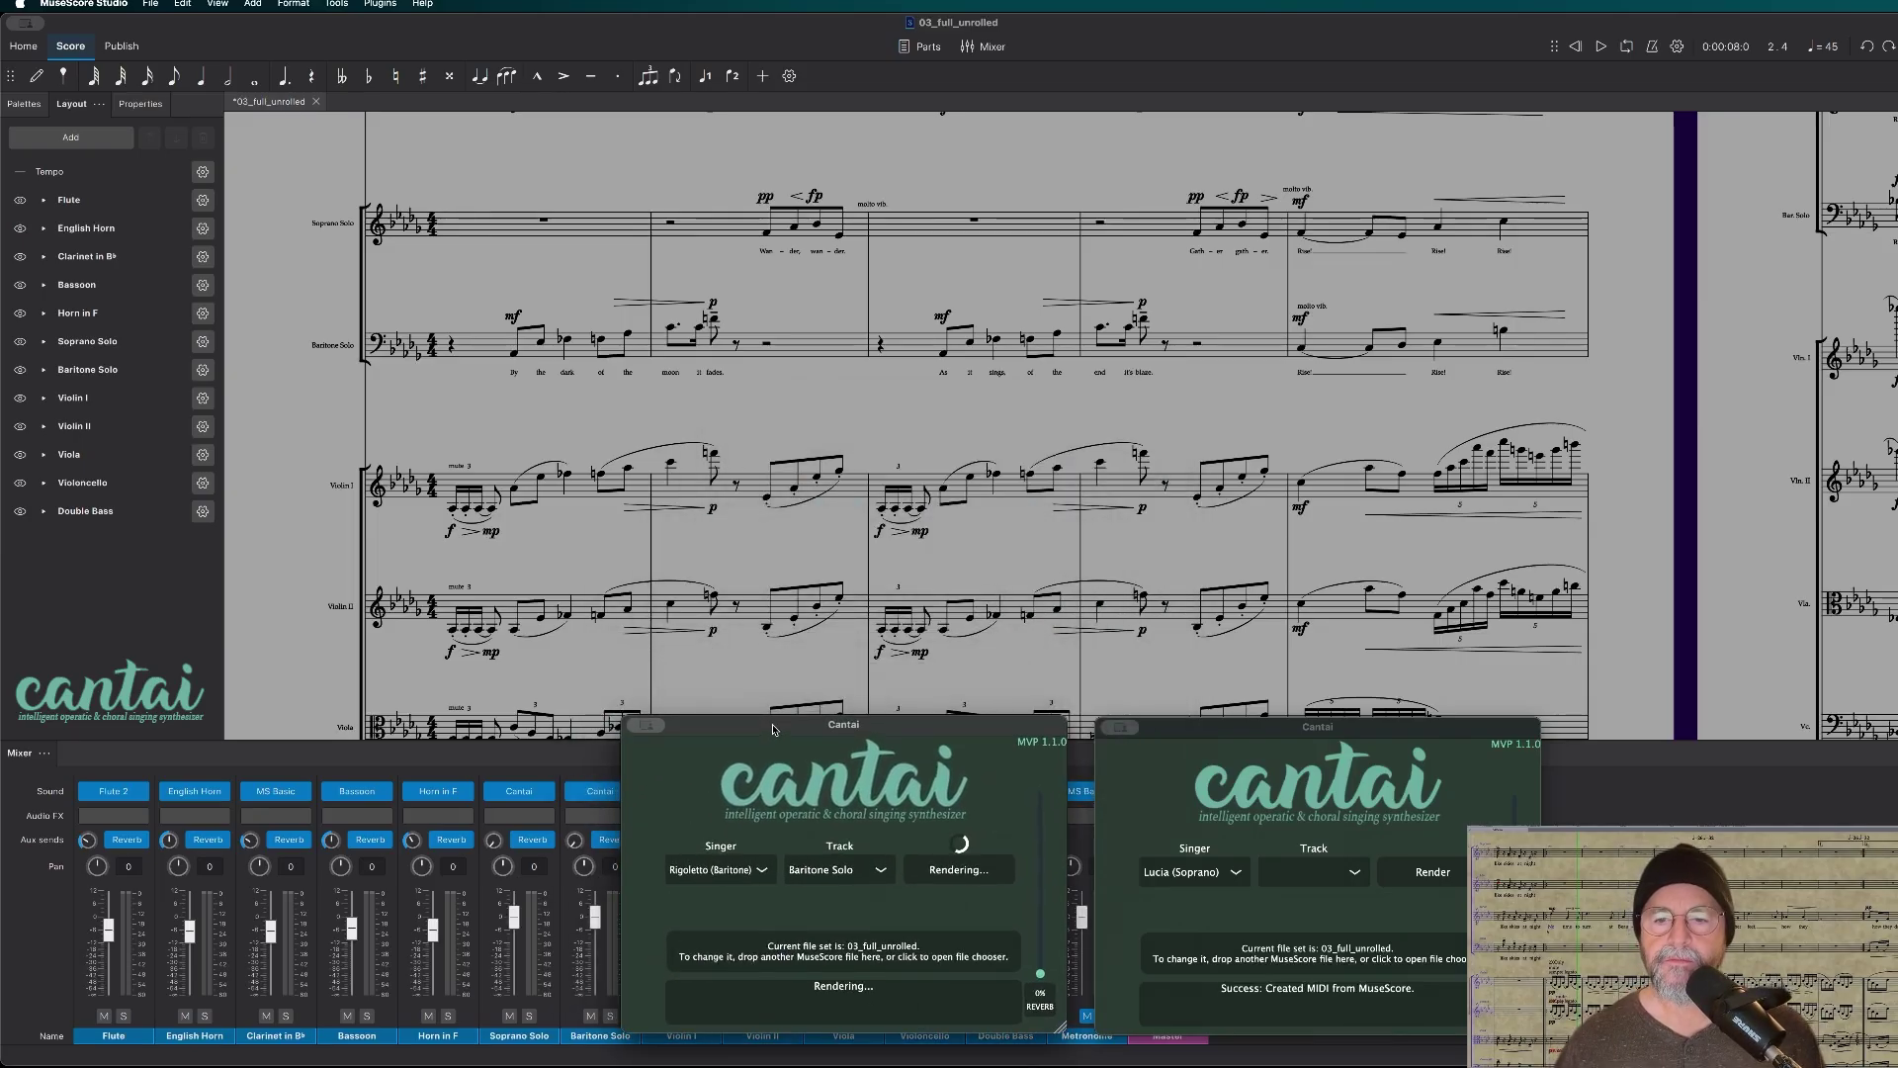
left_click_drag(1177, 731, 1183, 728)
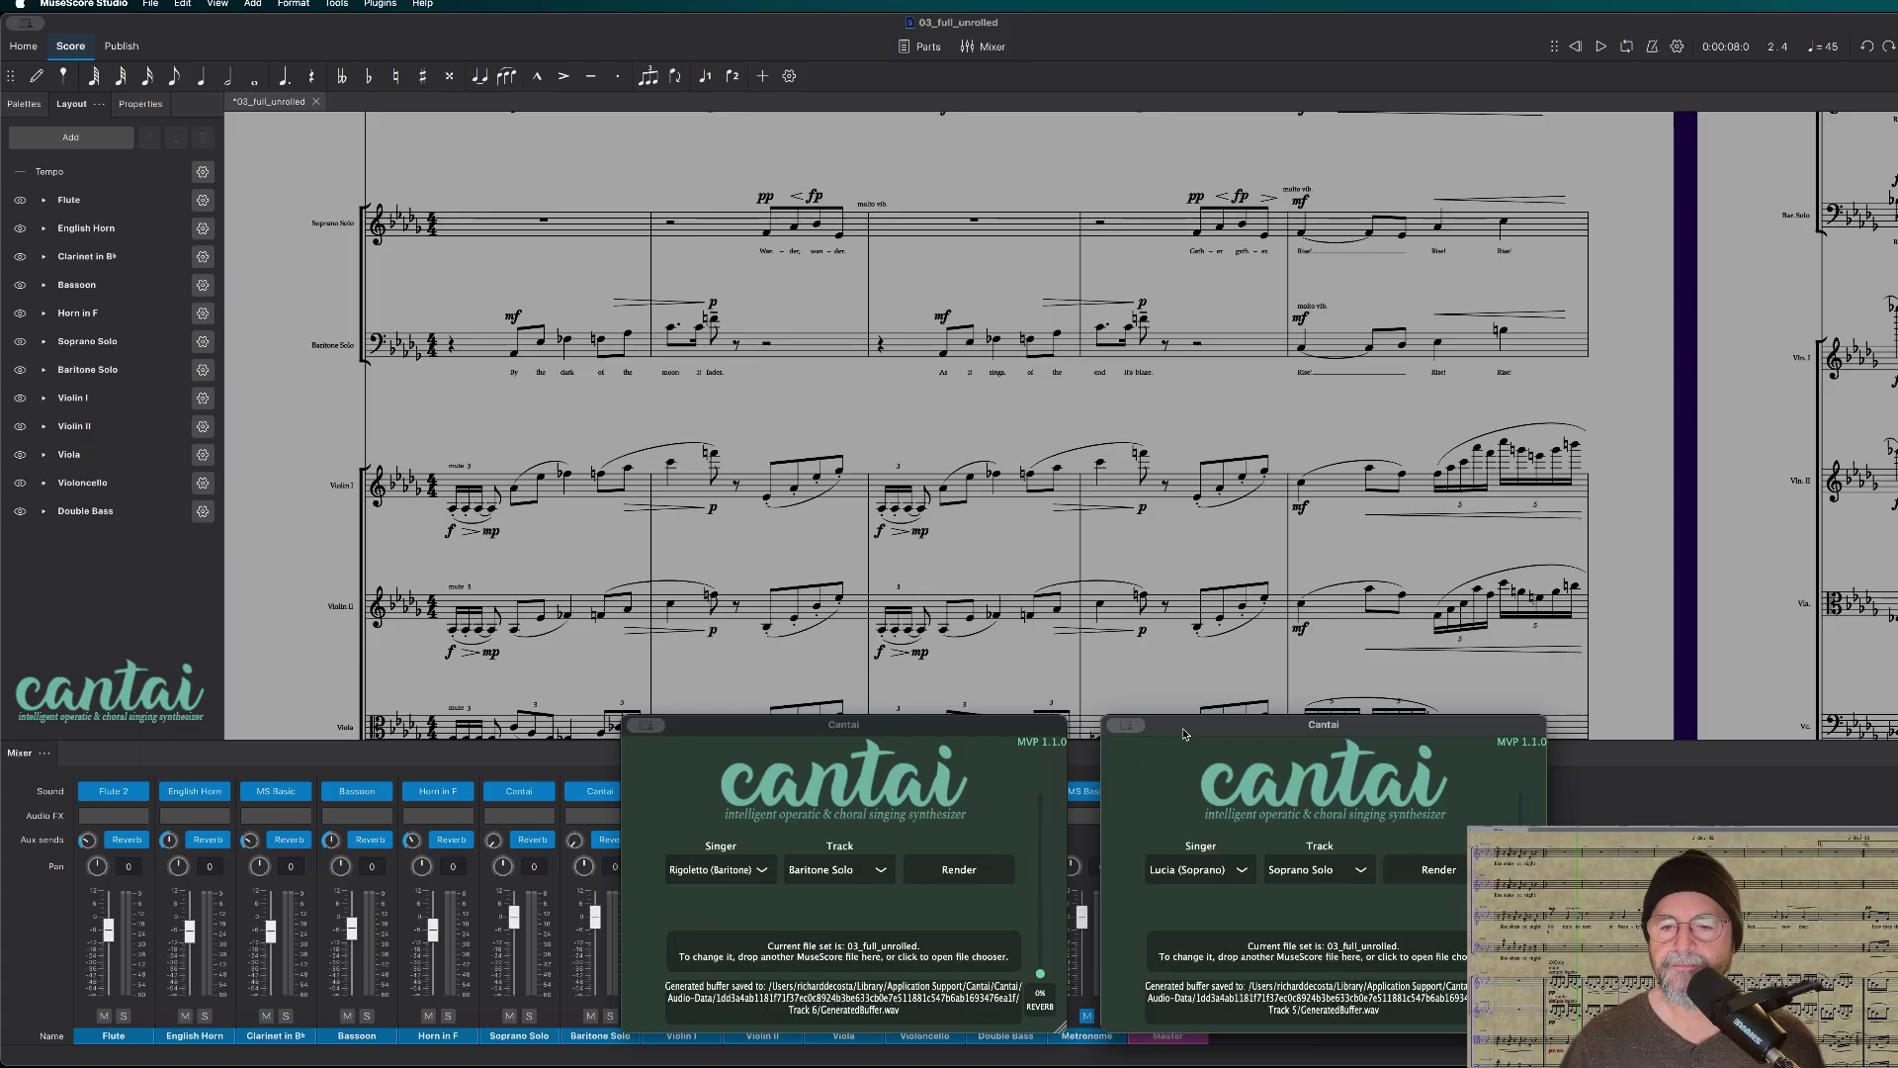
left_click(456, 413)
Play the score with the sung parts, then select everything and bring up Transpose
key("space")
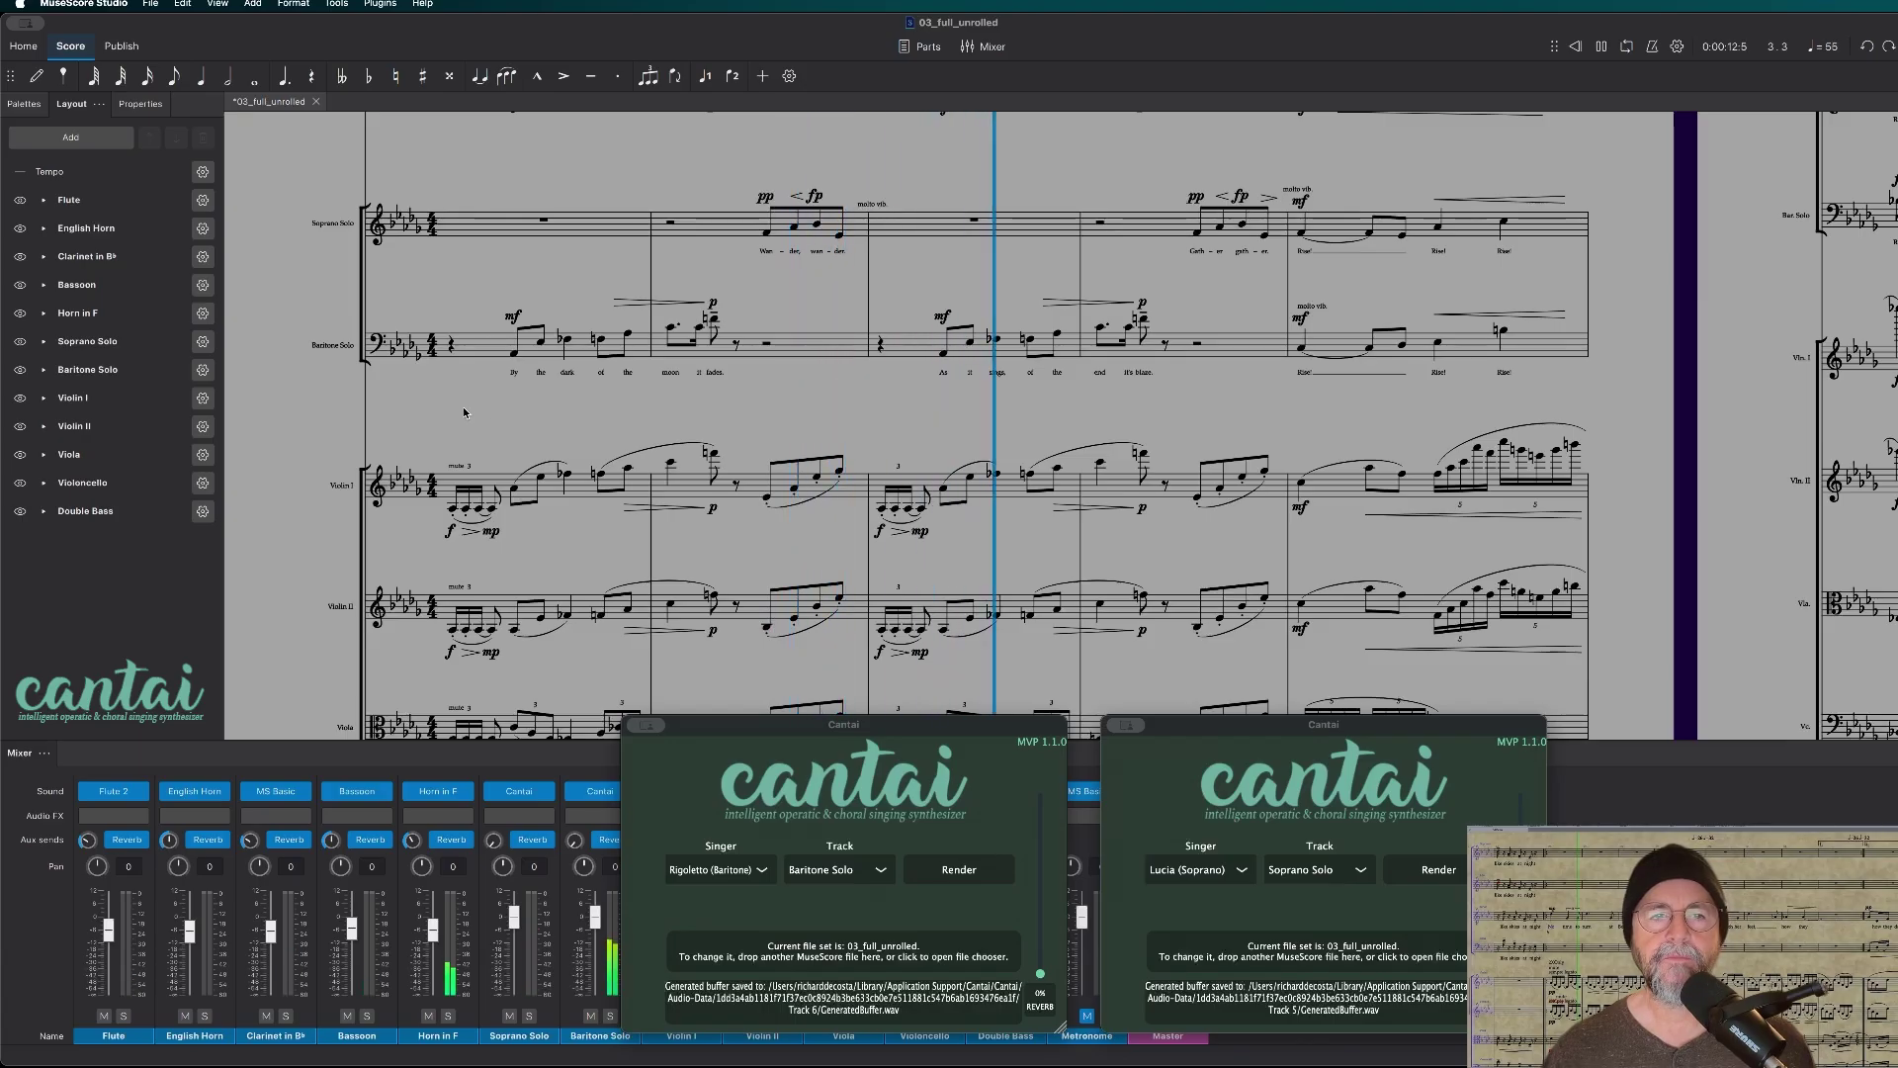
key("space")
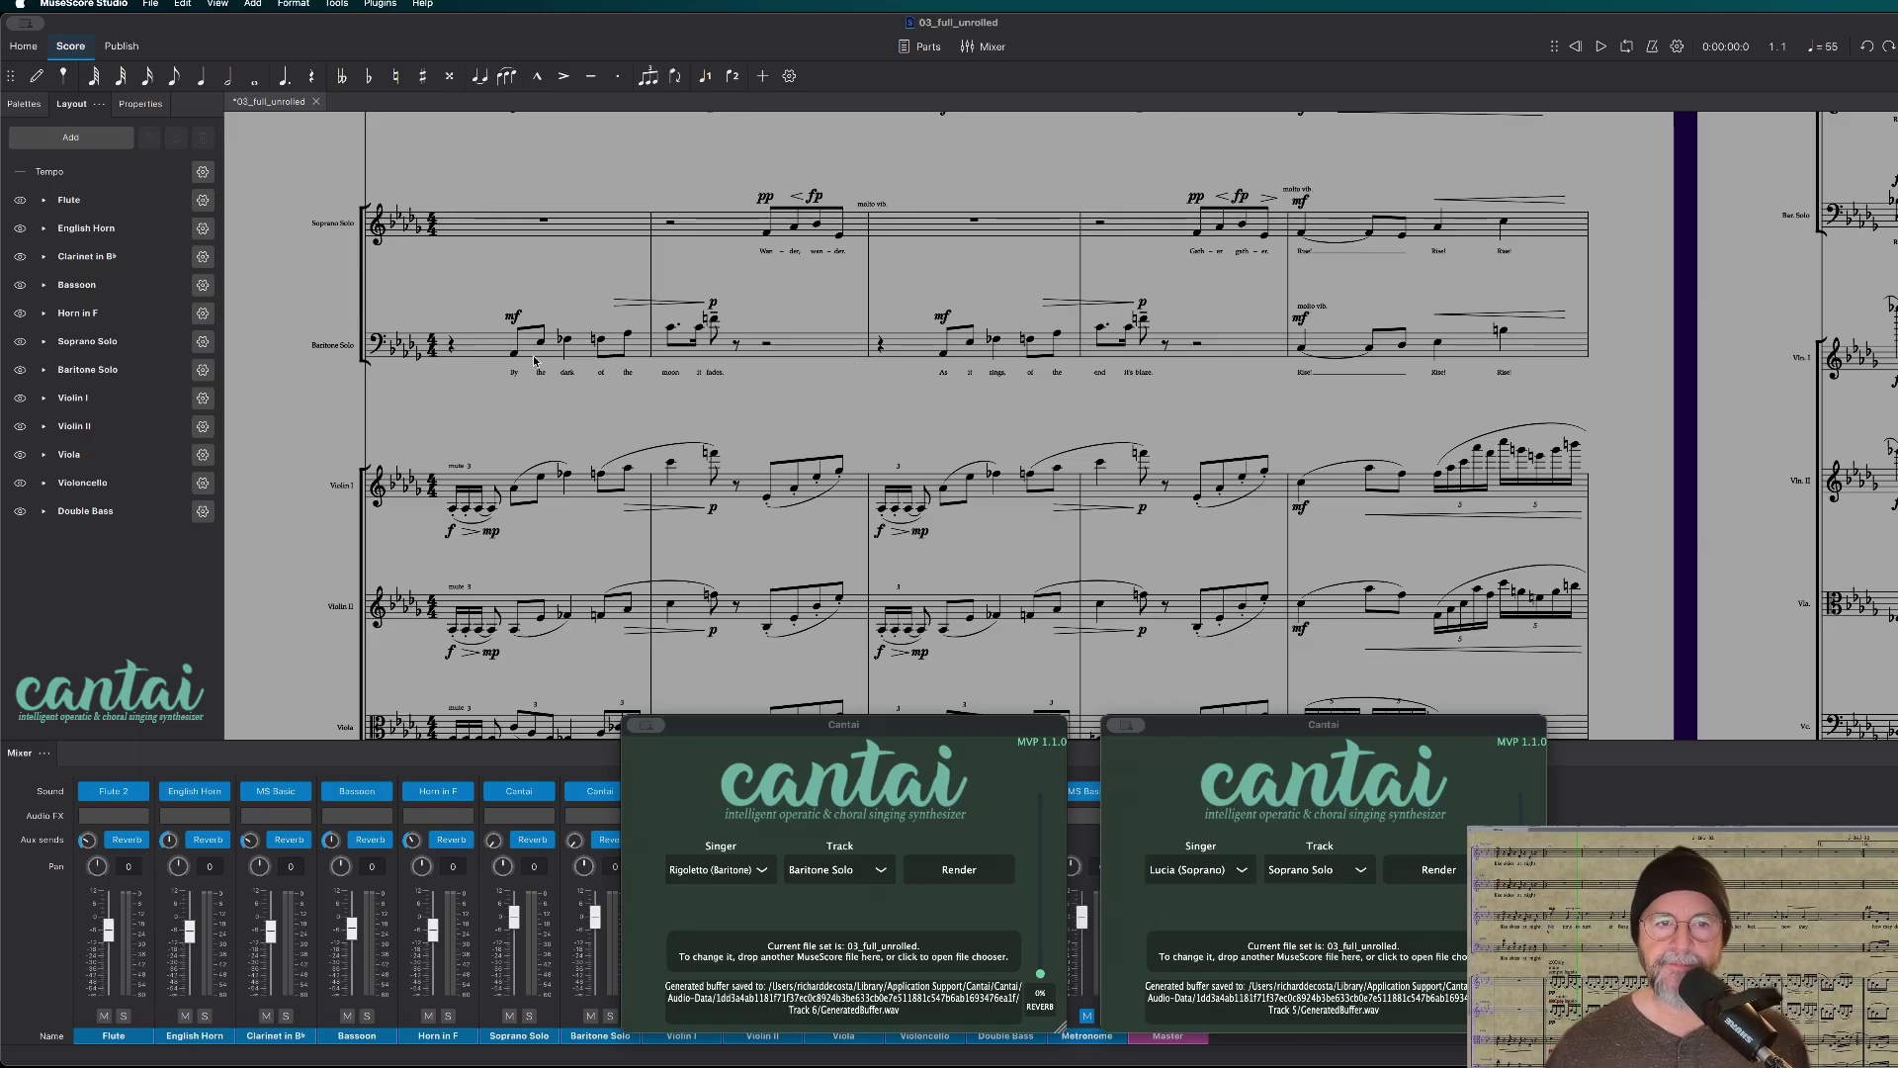
key("super+a")
key("t")
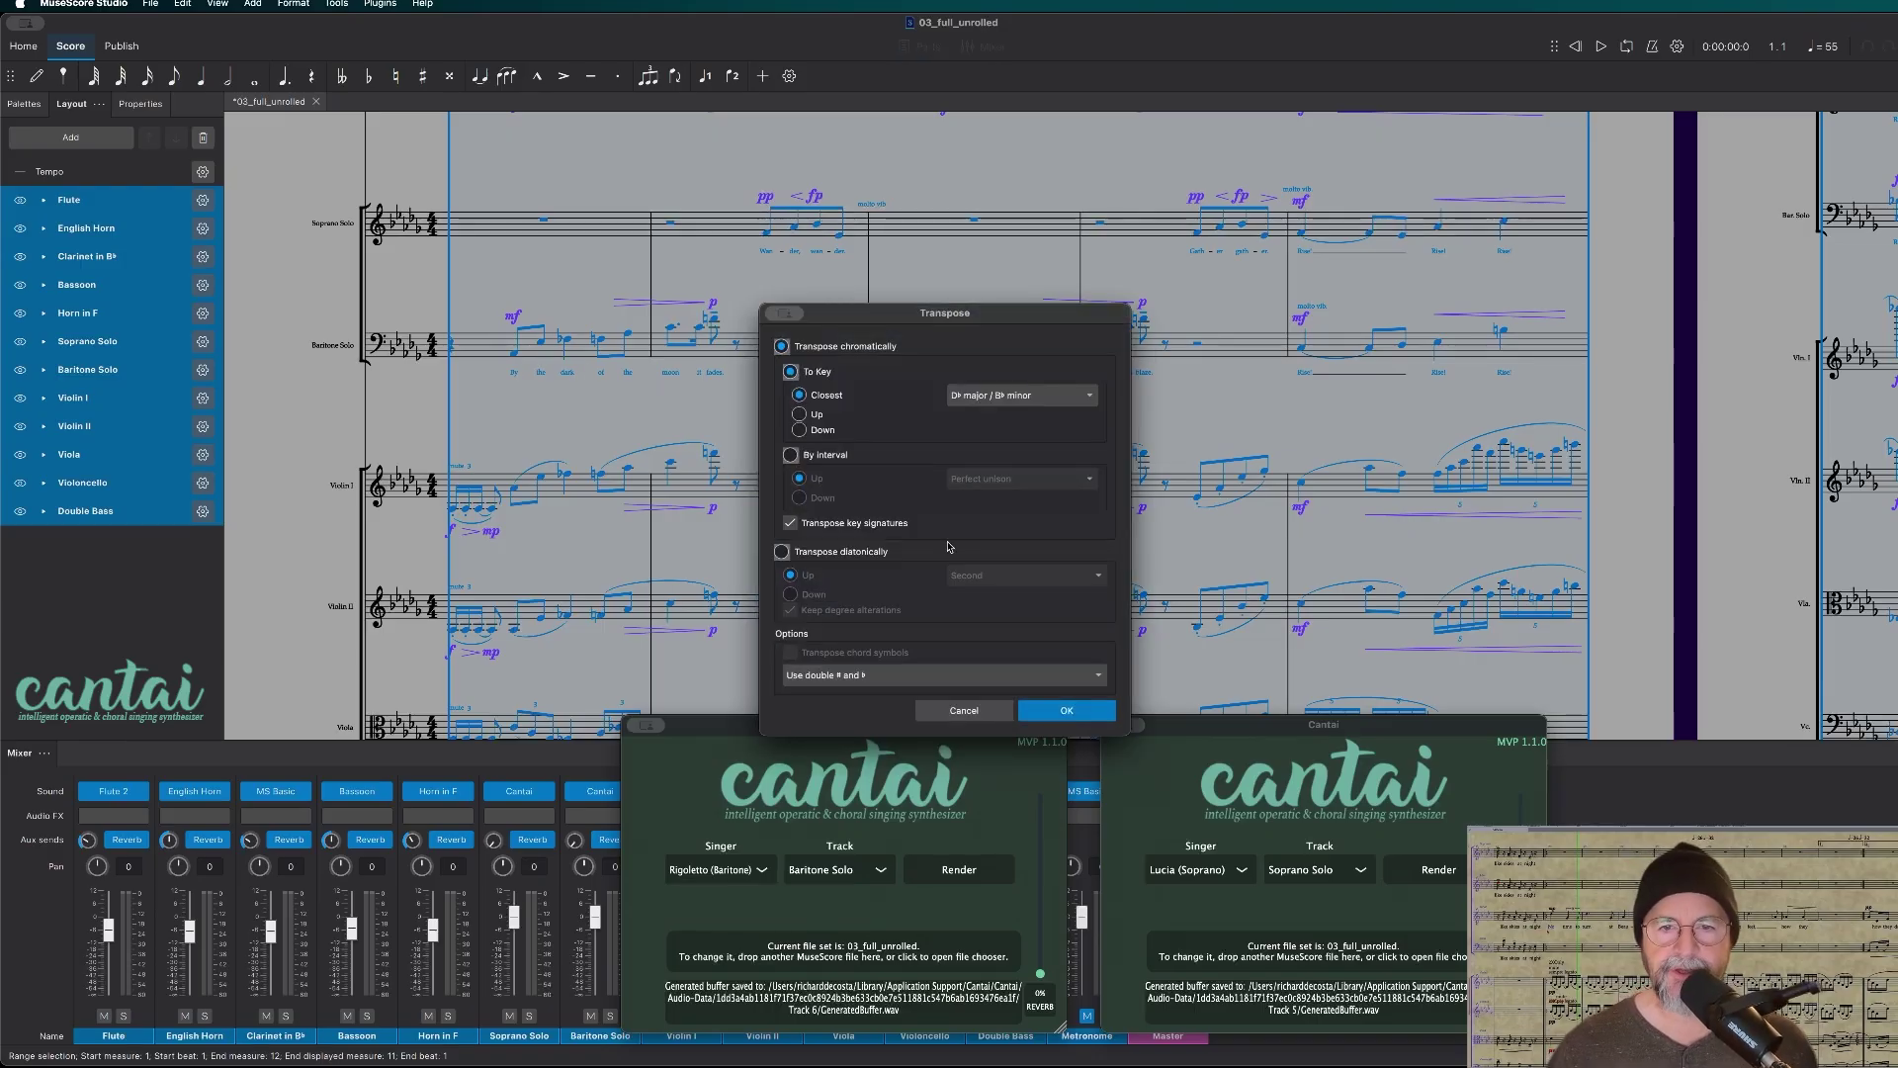
Transpose the whole score down by a major second interval
left_click(790, 455)
left_click(799, 497)
left_click(1059, 489)
left_click(1016, 570)
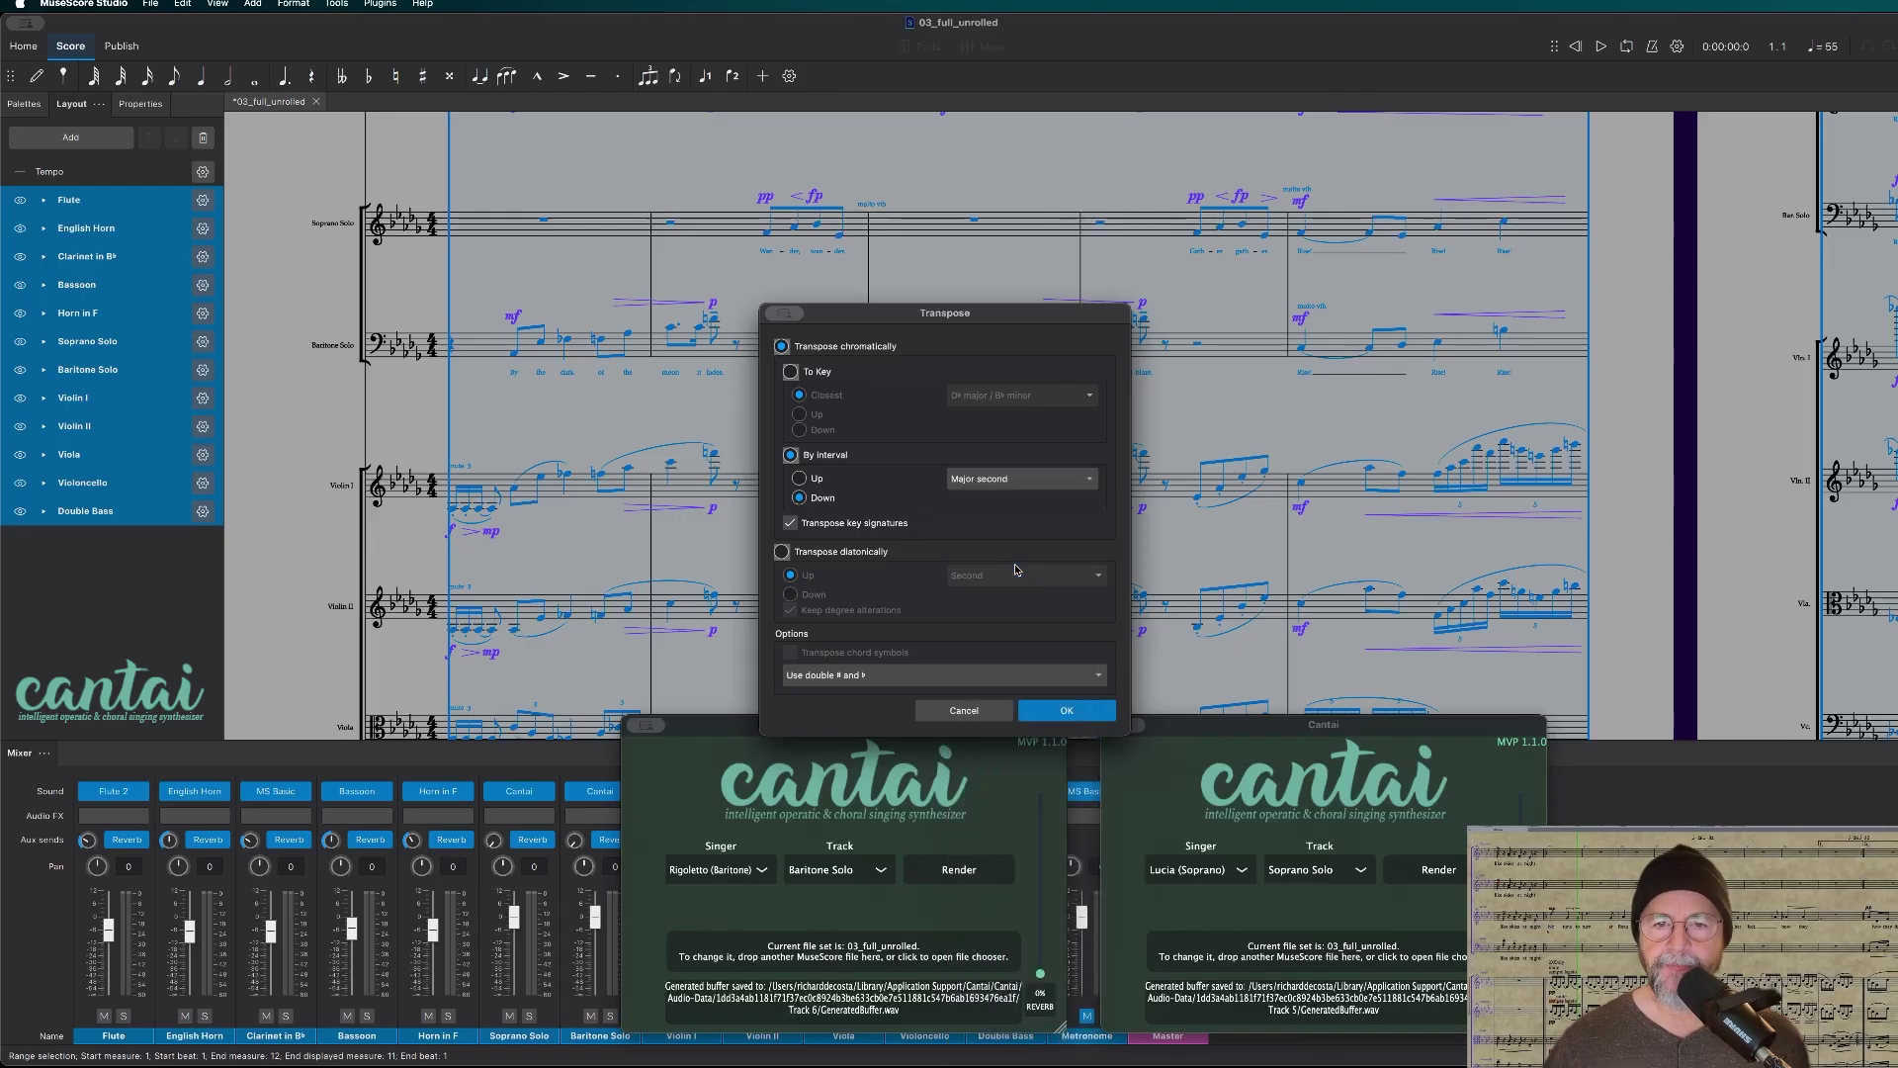
left_click(1072, 711)
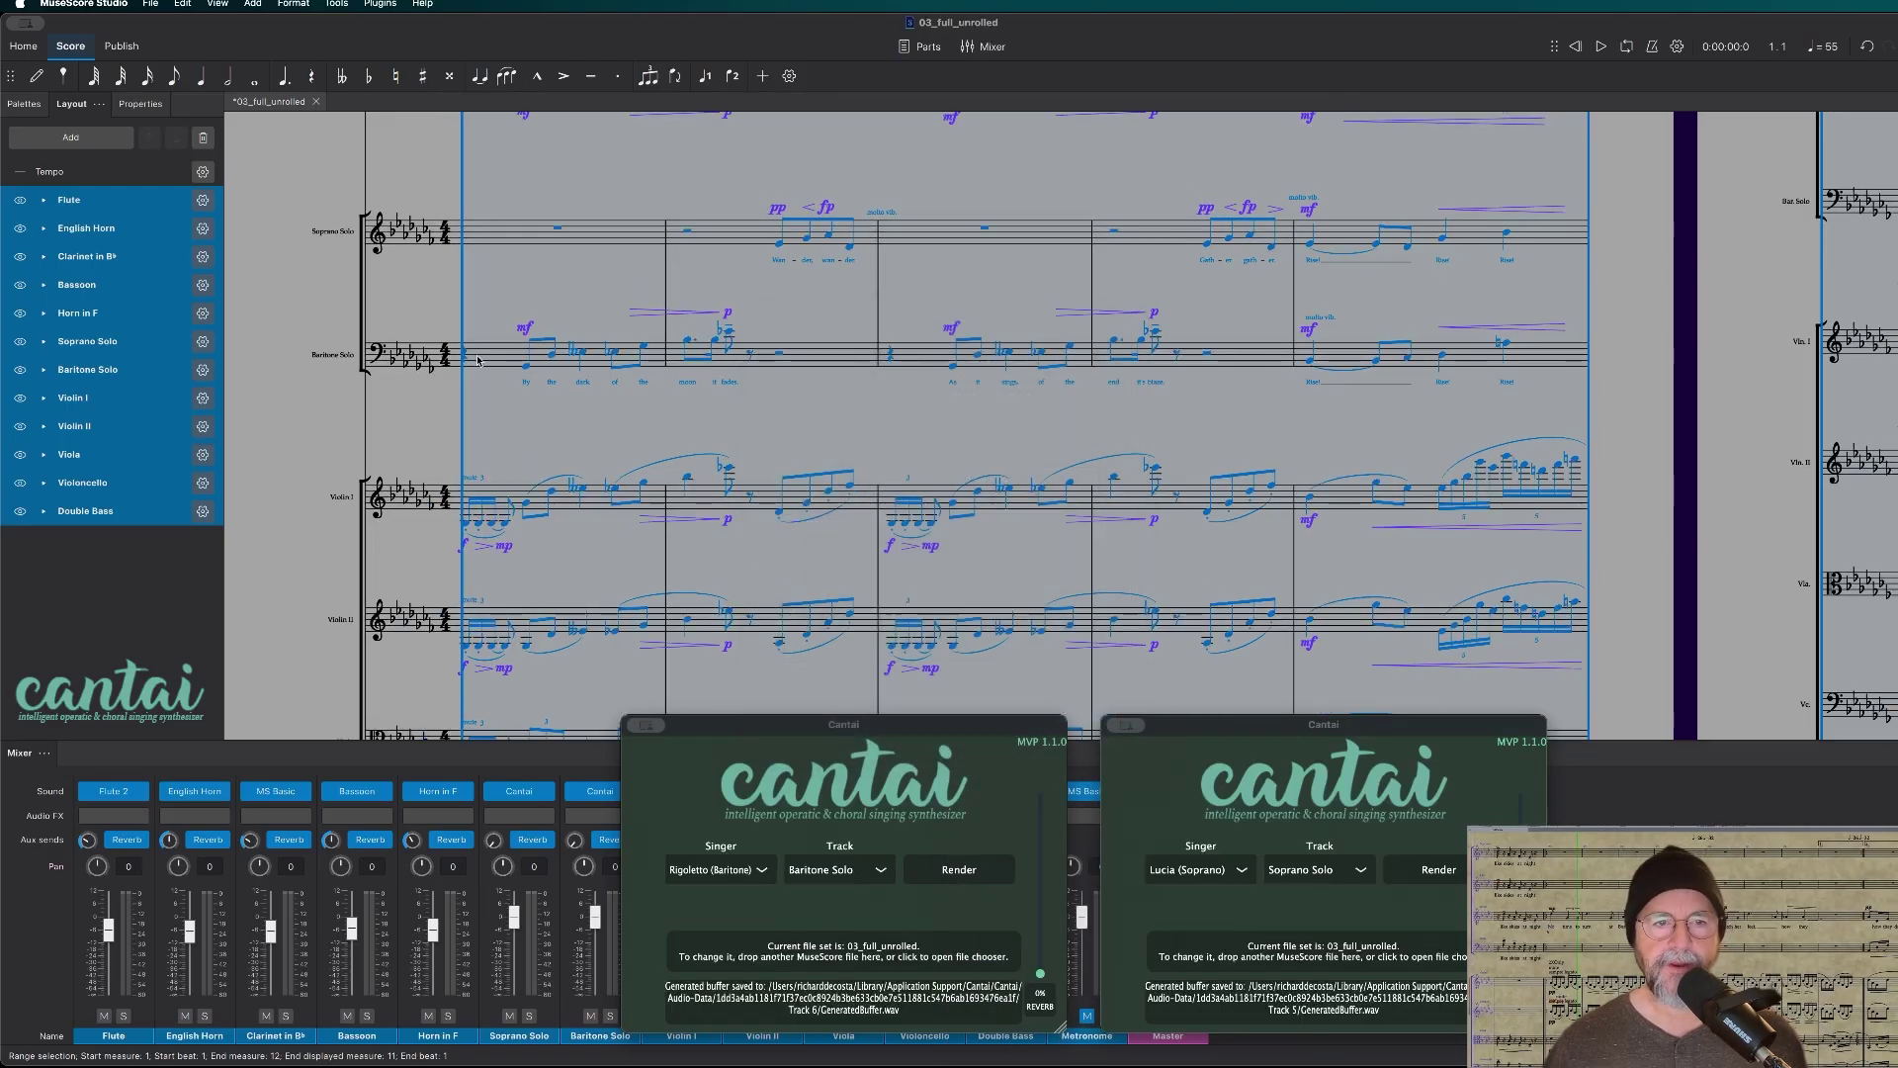
Edit the opening tempo marking from ♩ = 55 to ♩ = 50
key("Escape")
scroll(433, 308, "up", 10)
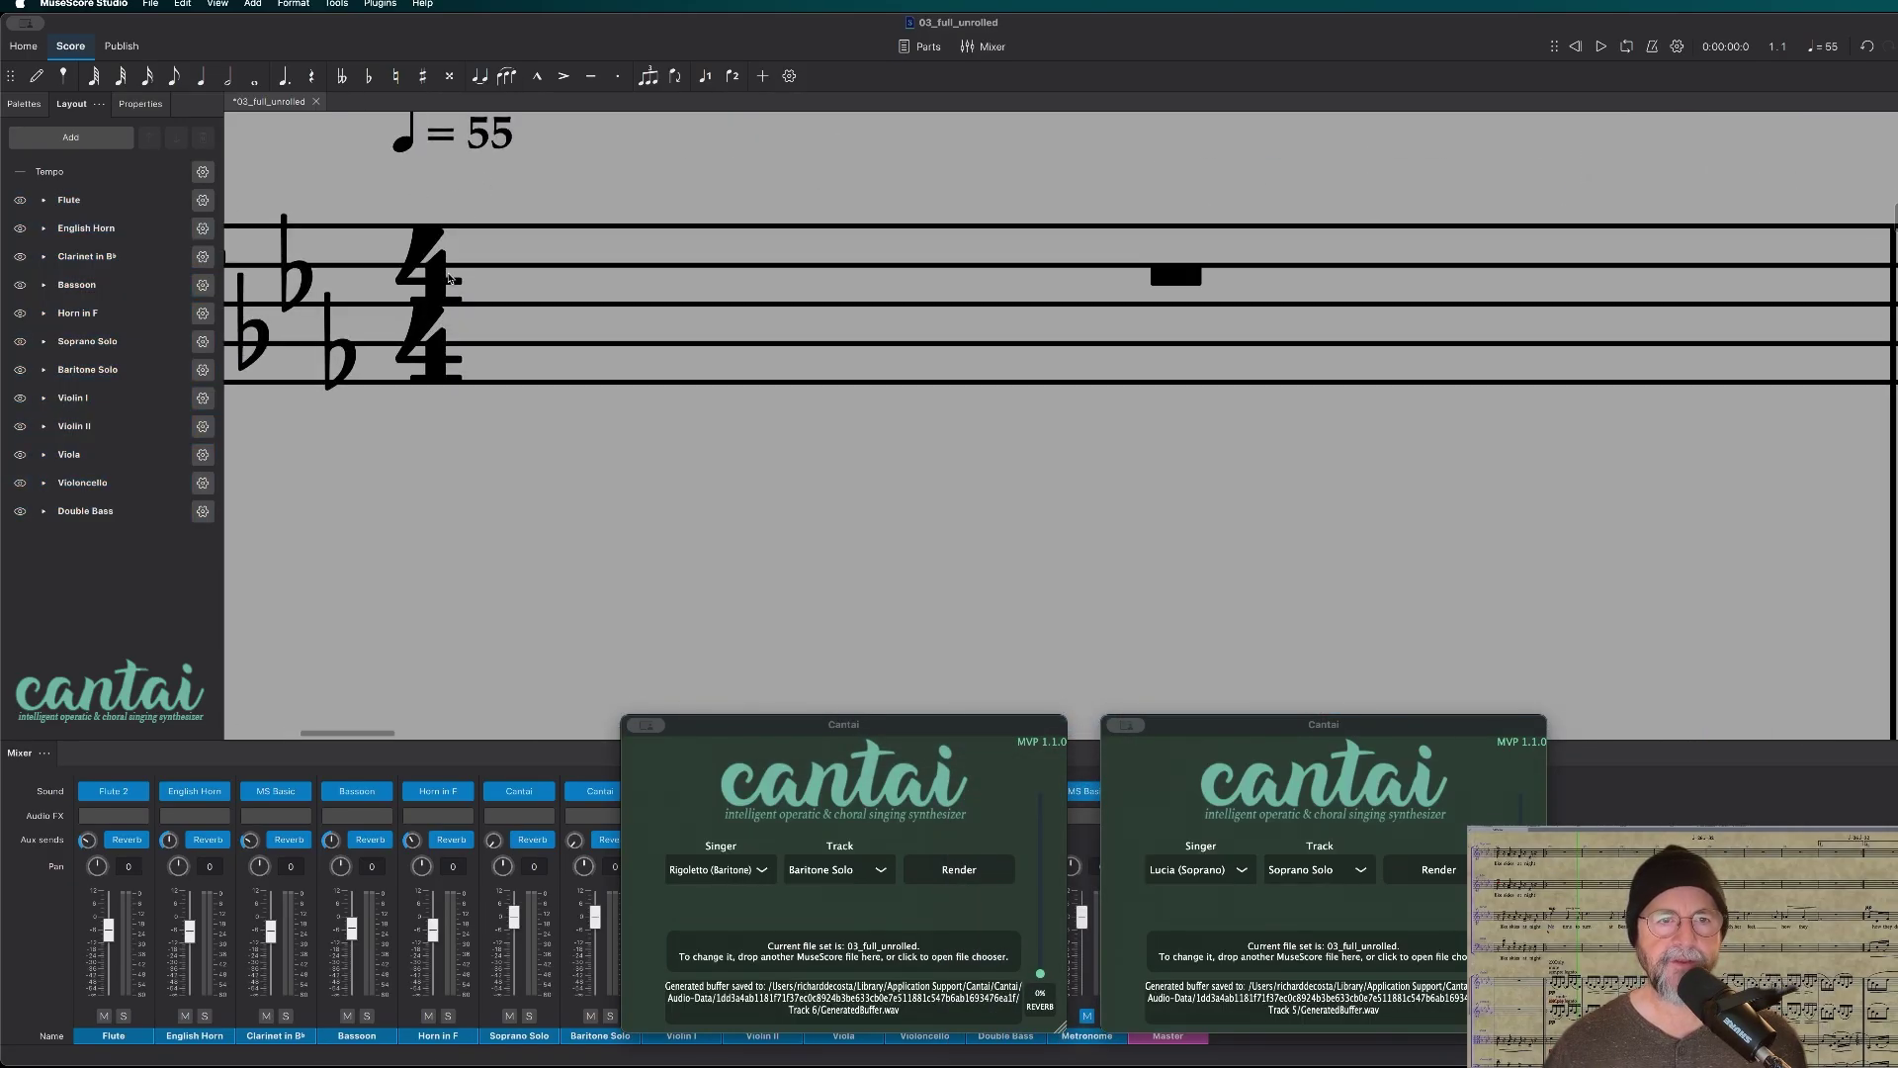
scroll(524, 176, "up", 2)
left_click(502, 226)
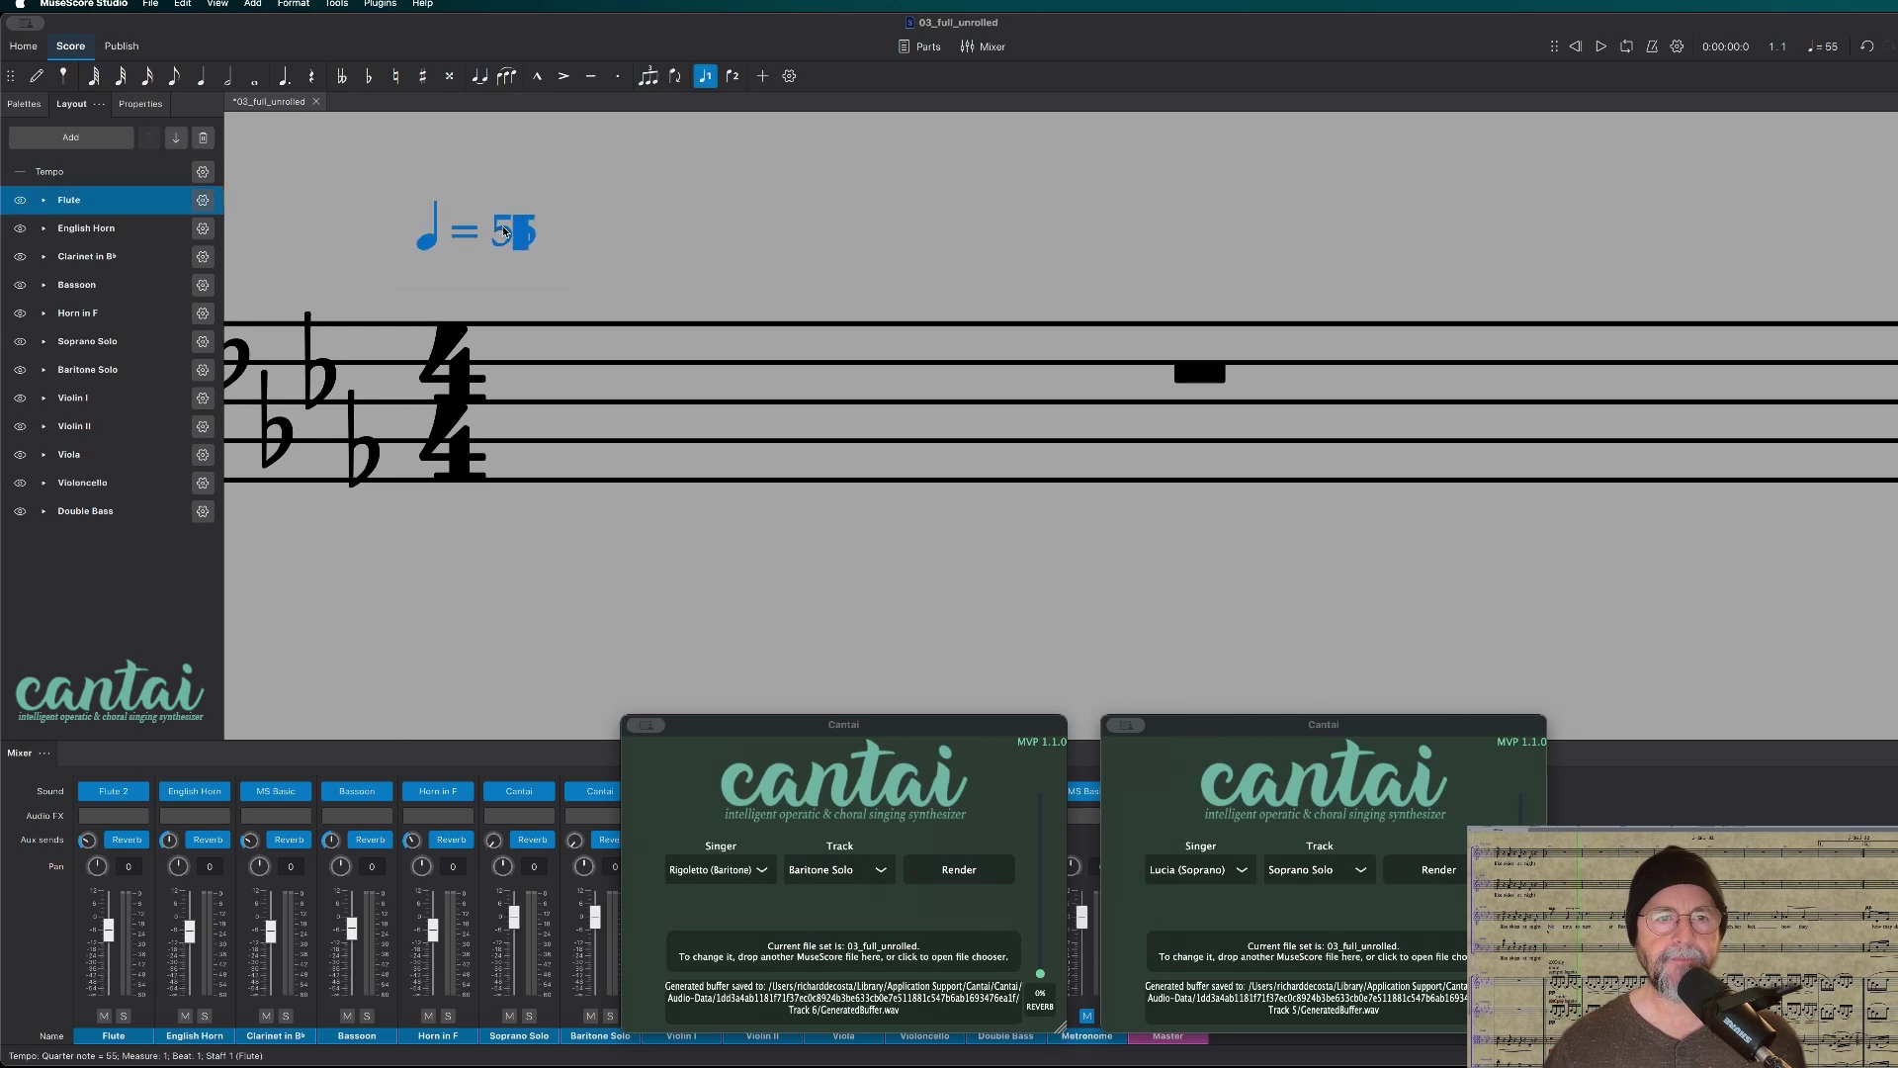
key("BackSpace")
type("0")
key("Escape")
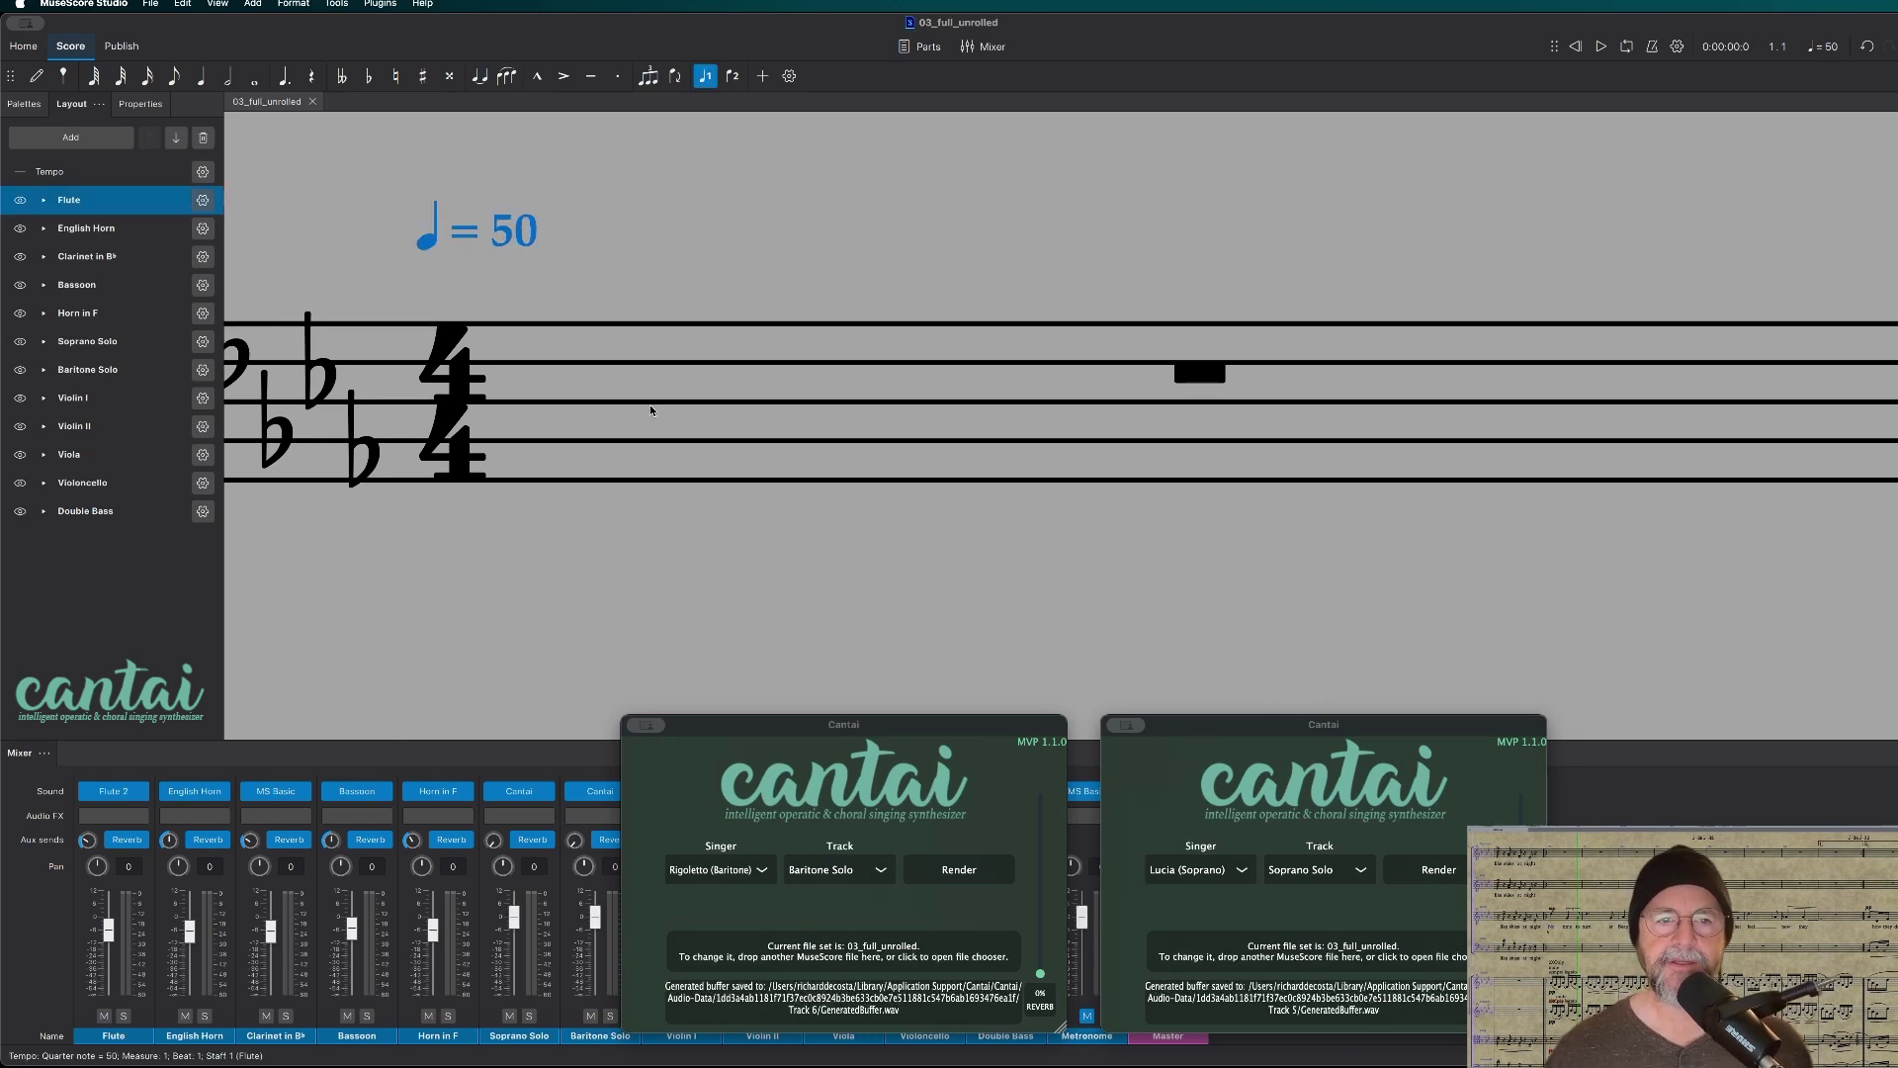
scroll(594, 530, "down", 5)
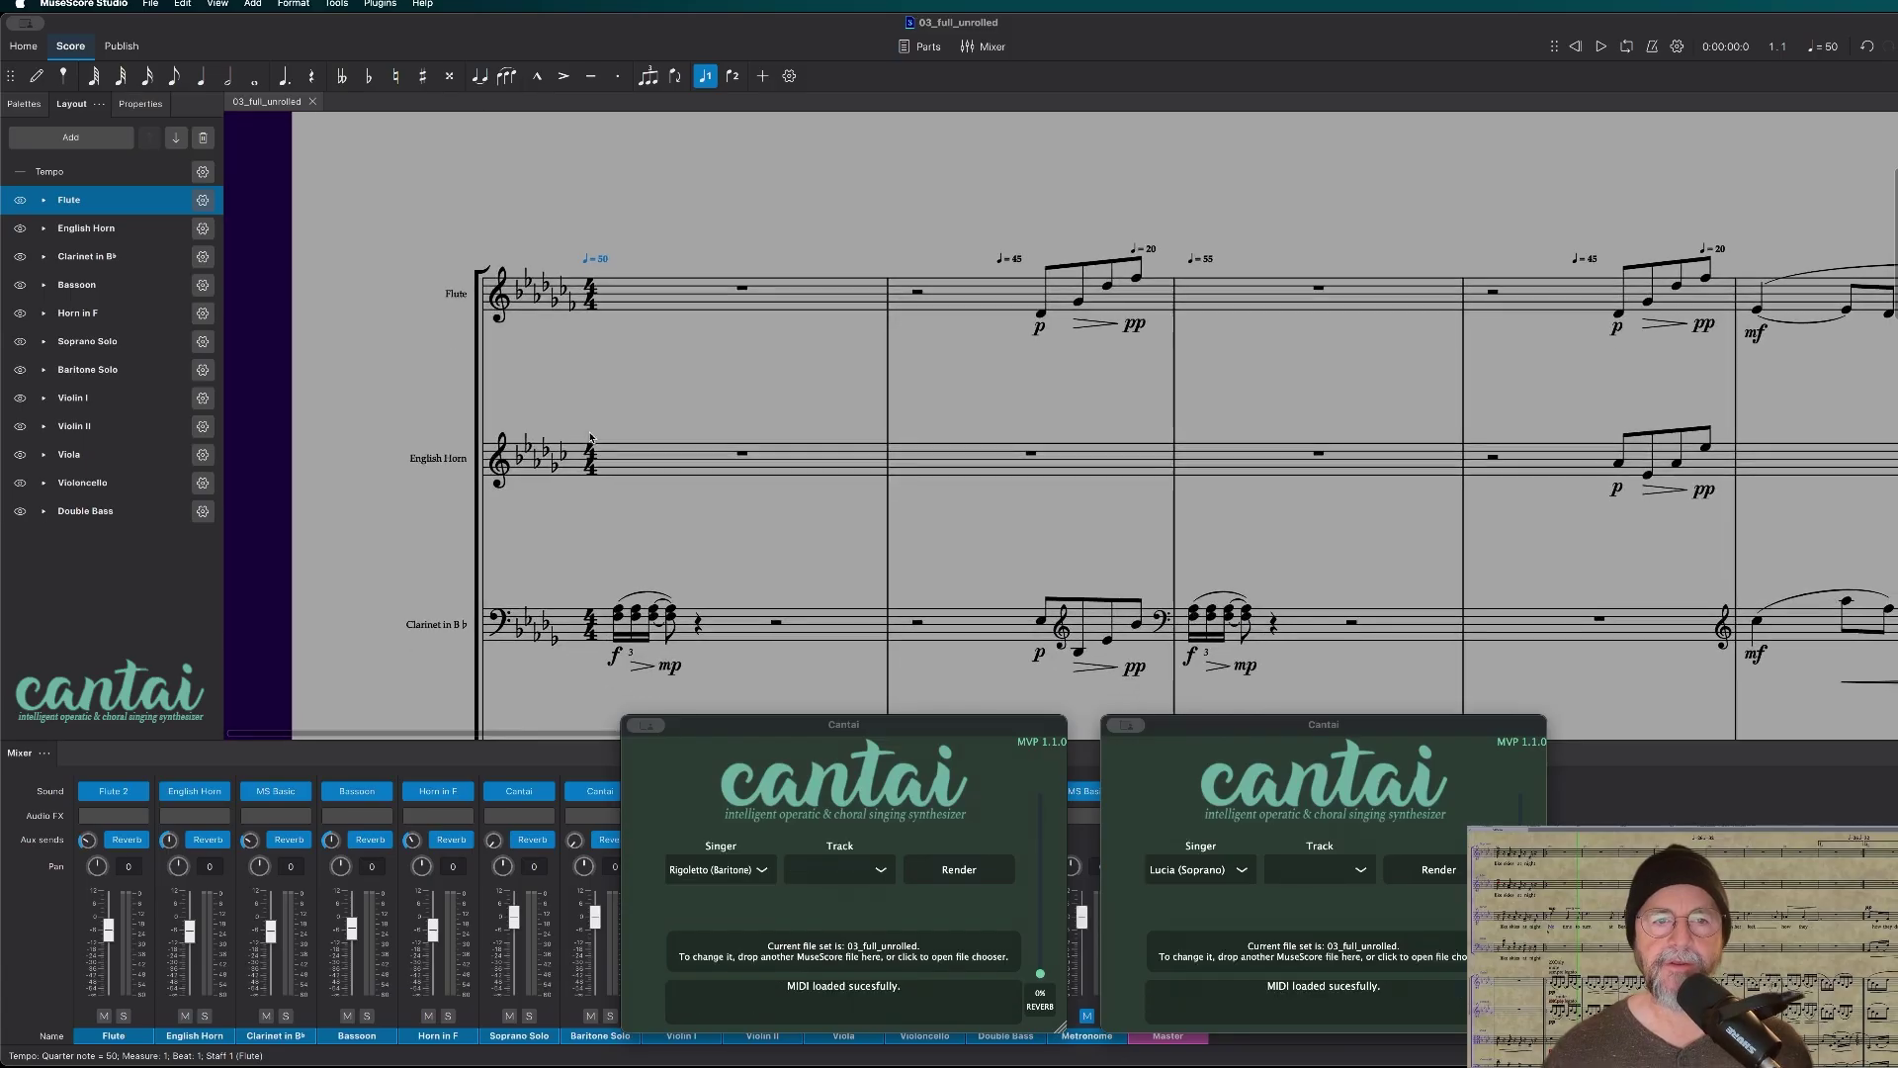
Re-render Cantai with Baritone Solo in the baritone window and Soprano Solo in the soprano window
left_click(848, 869)
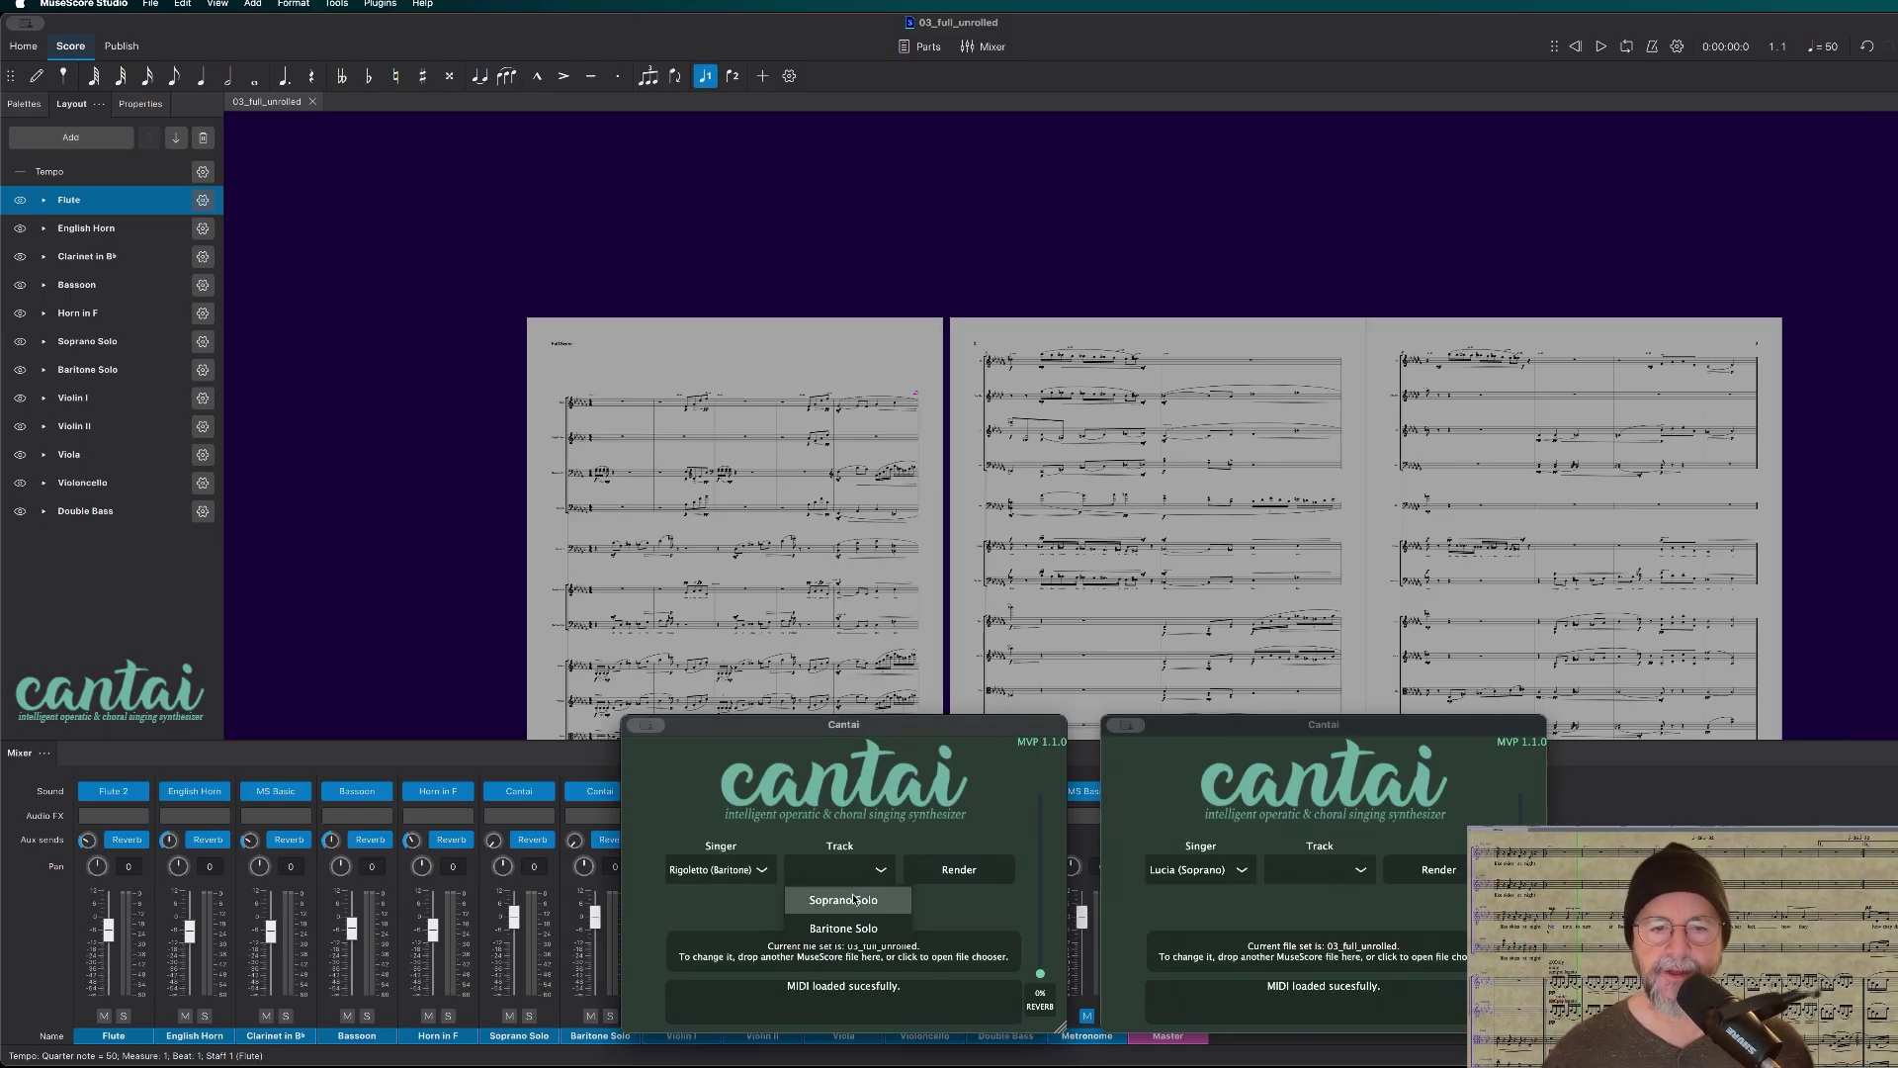
left_click(844, 929)
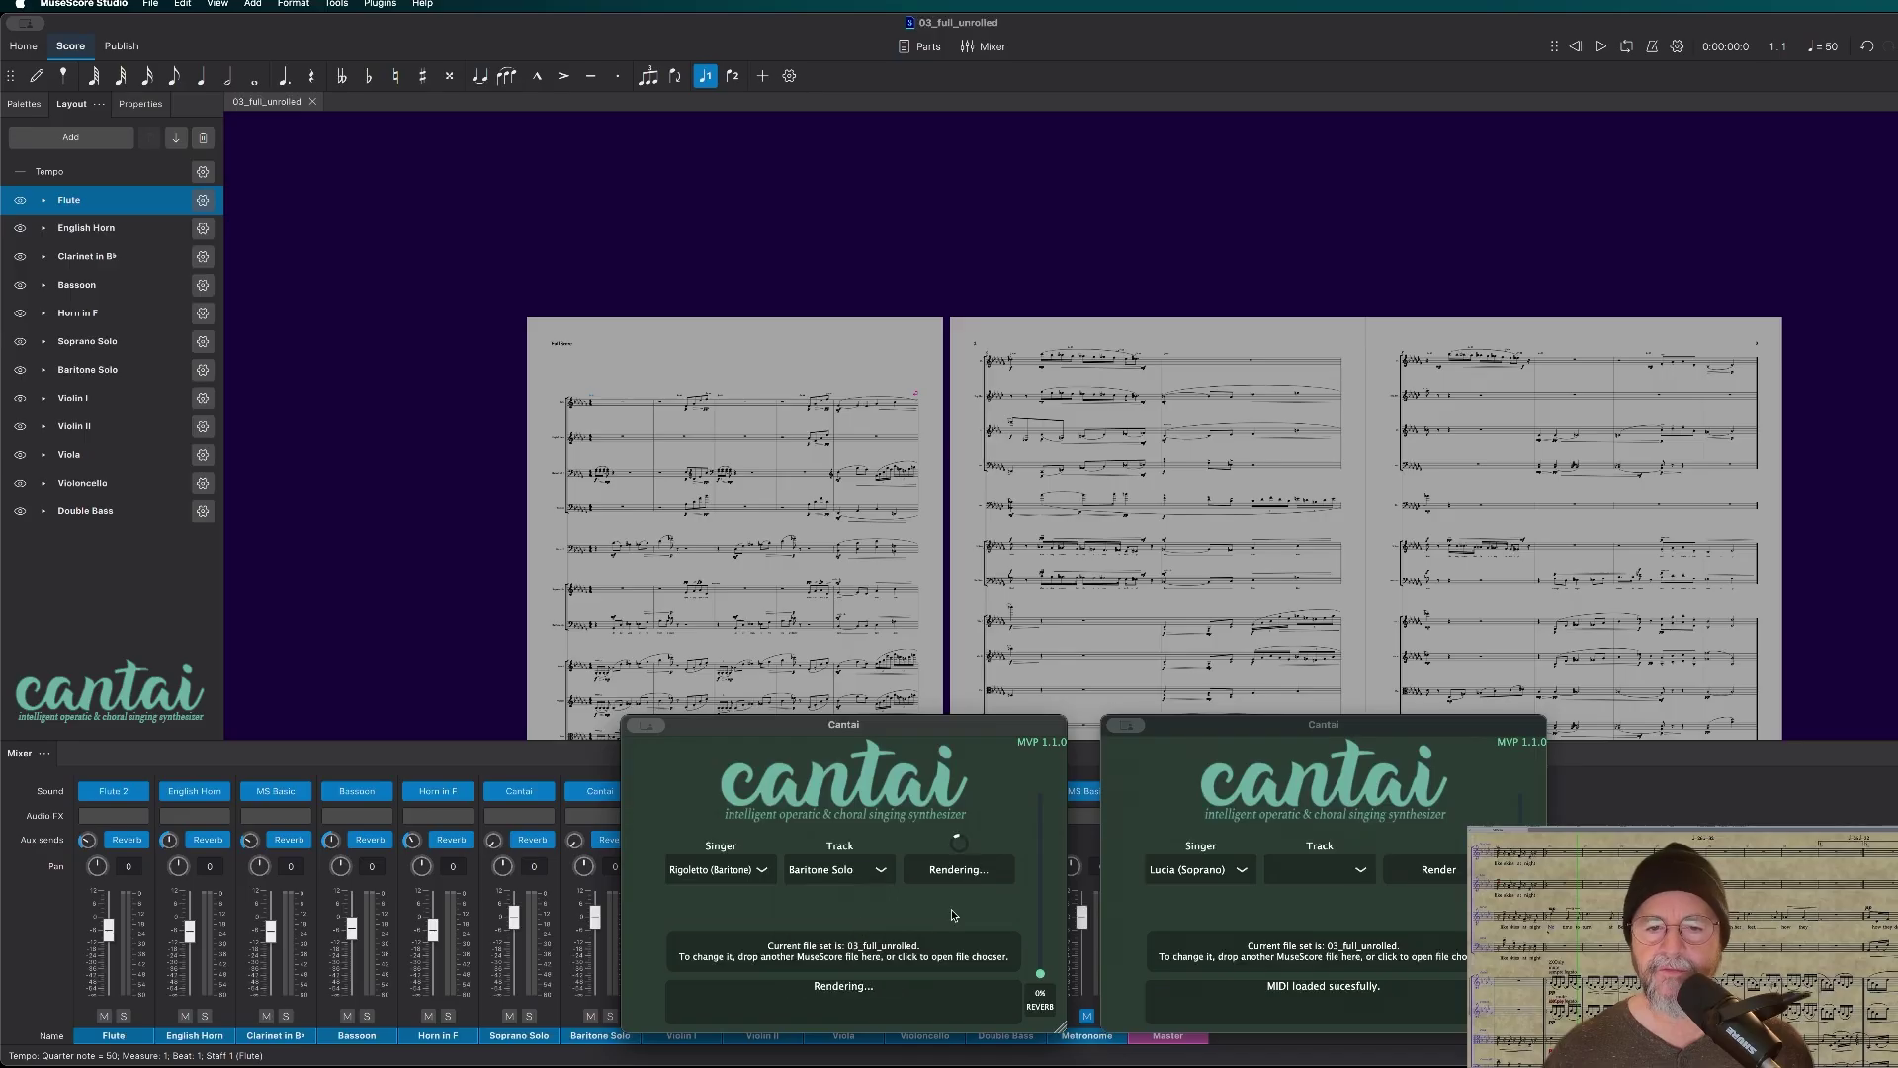
left_click(1337, 871)
left_click(1322, 900)
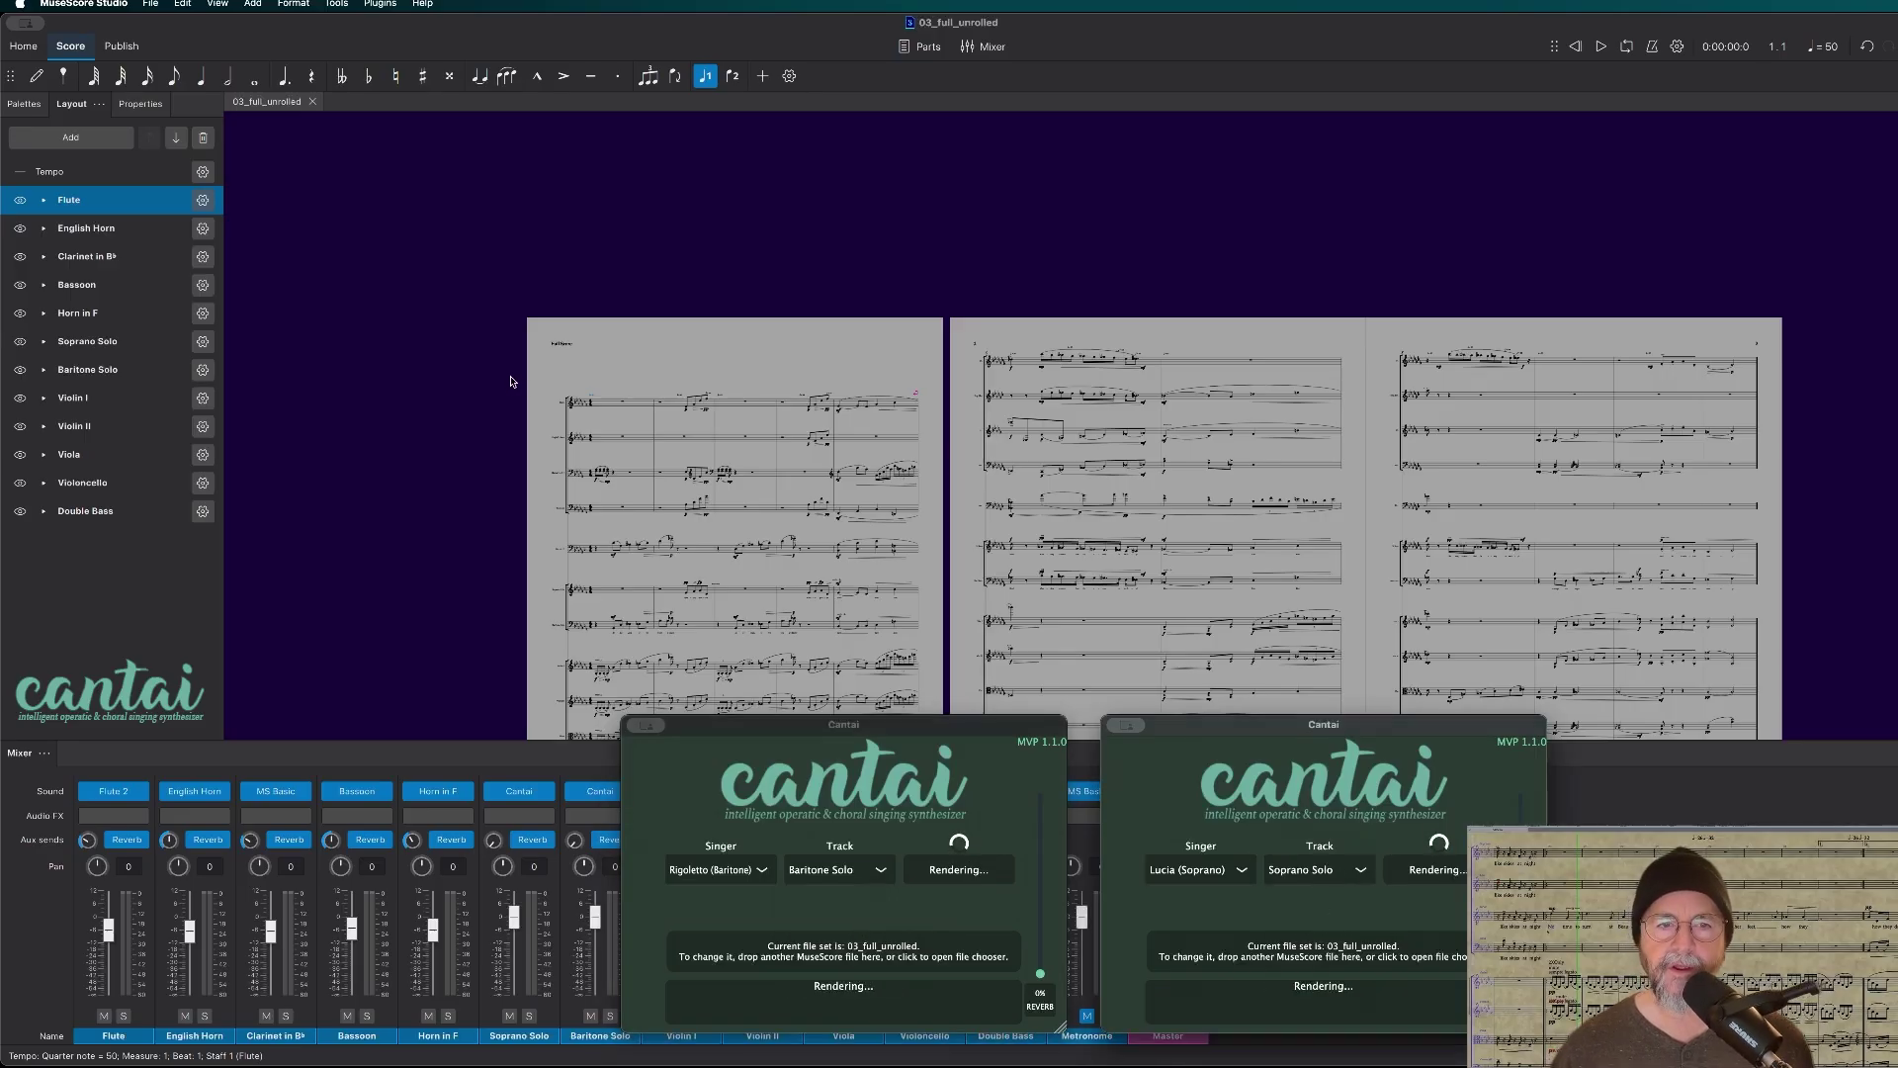
scroll(512, 381, "up", 10)
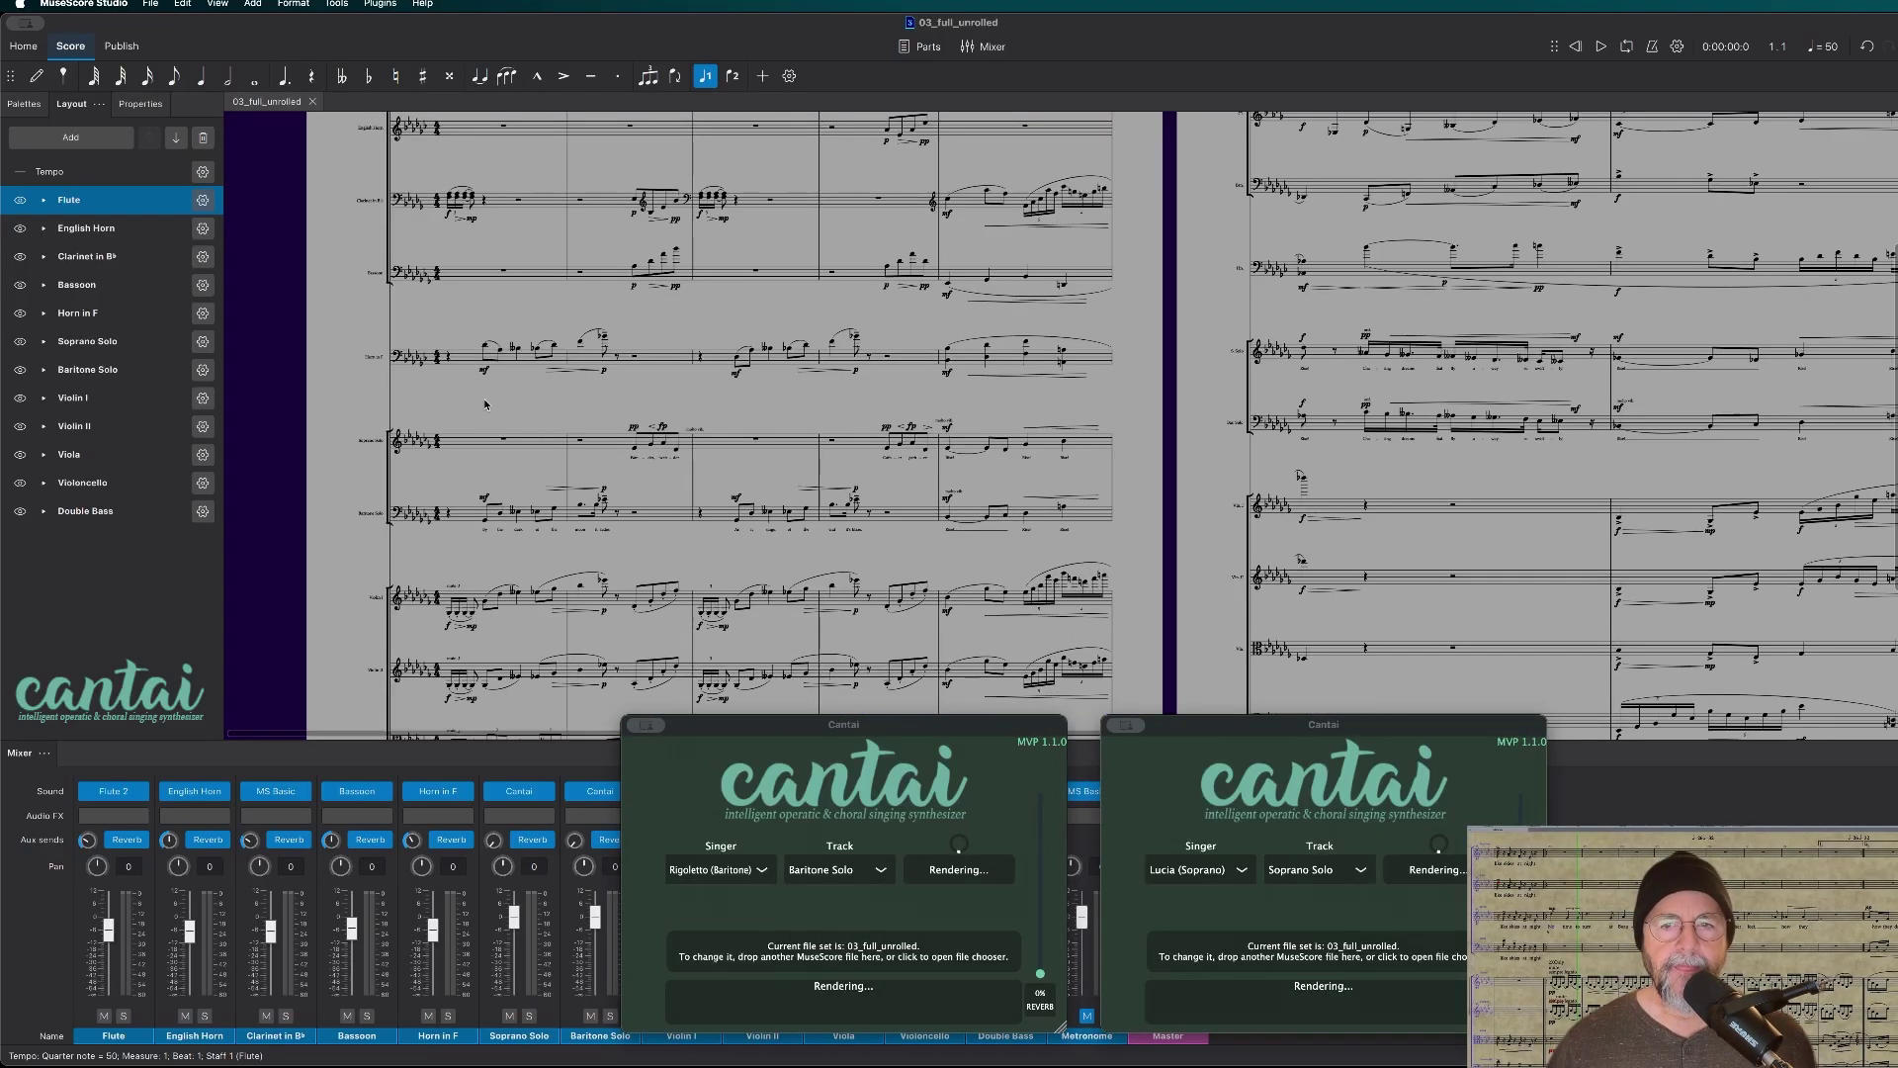
scroll(746, 398, "down", 3)
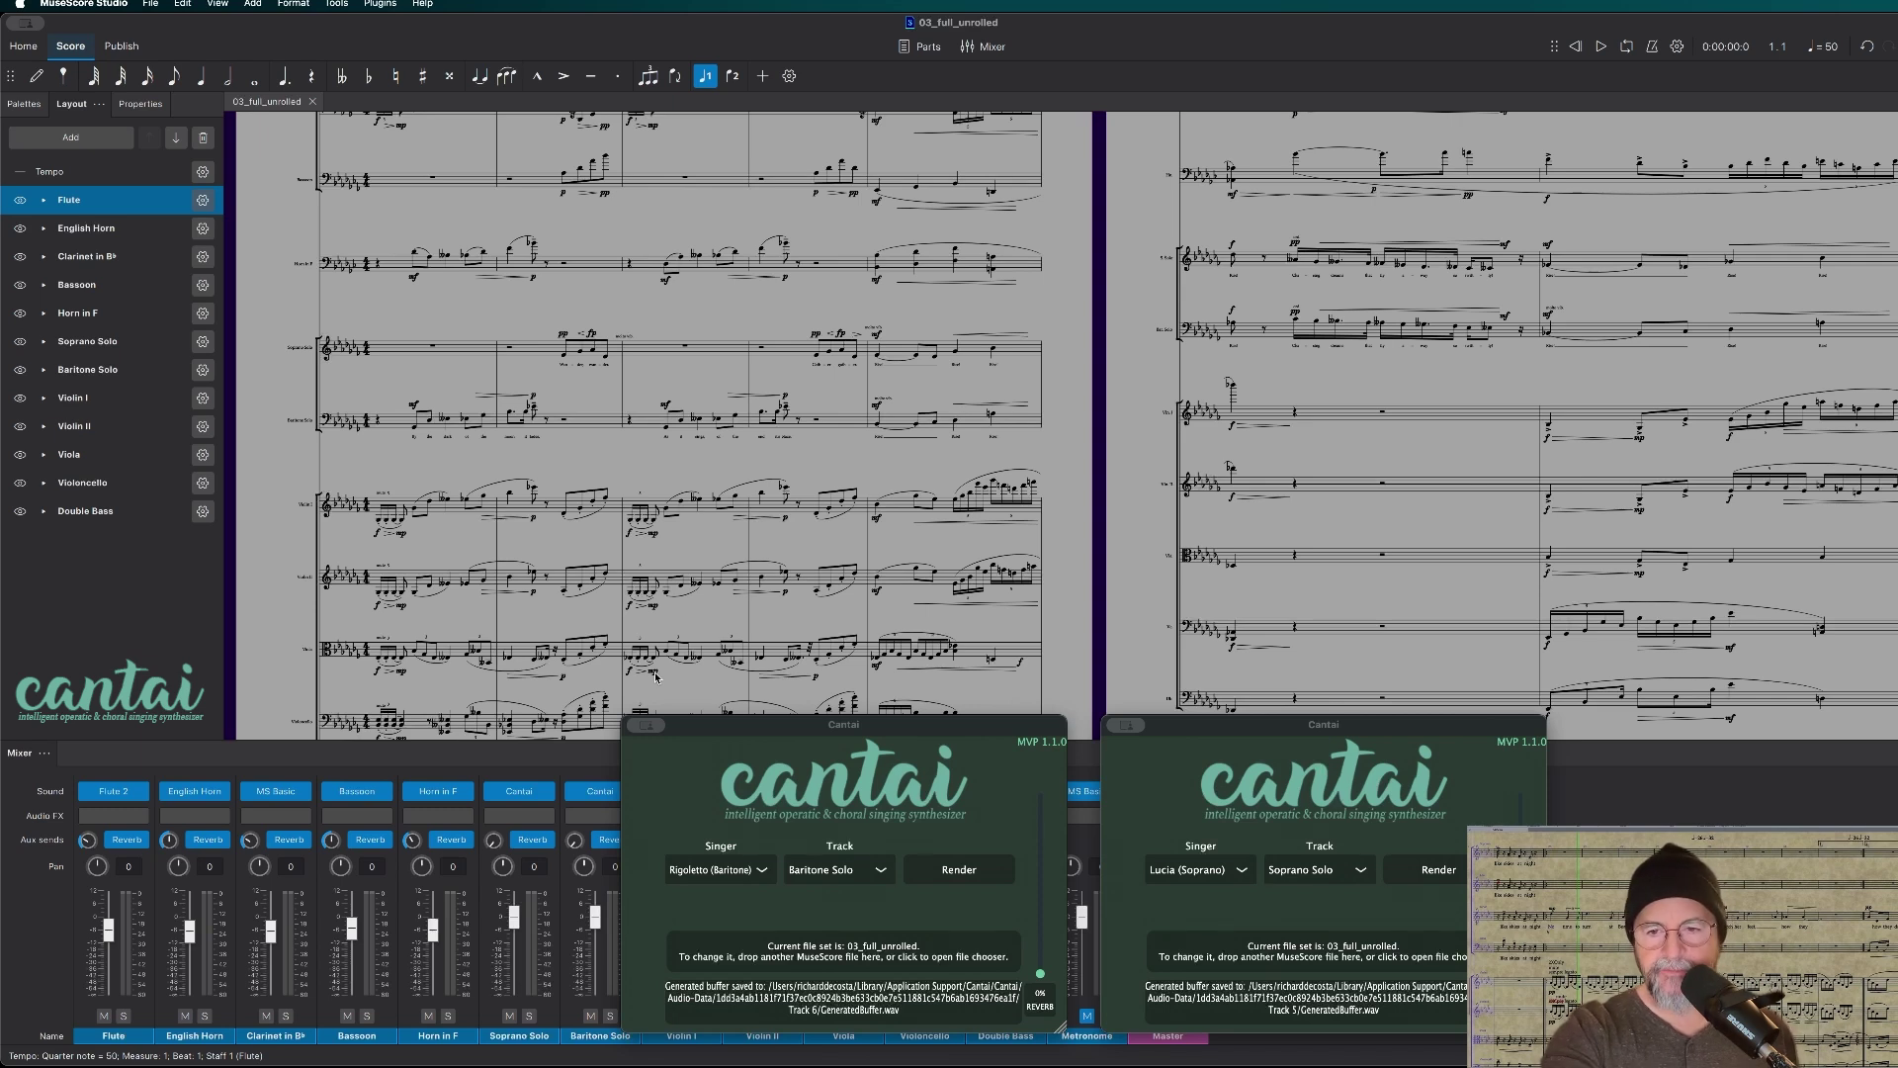
left_click(542, 467)
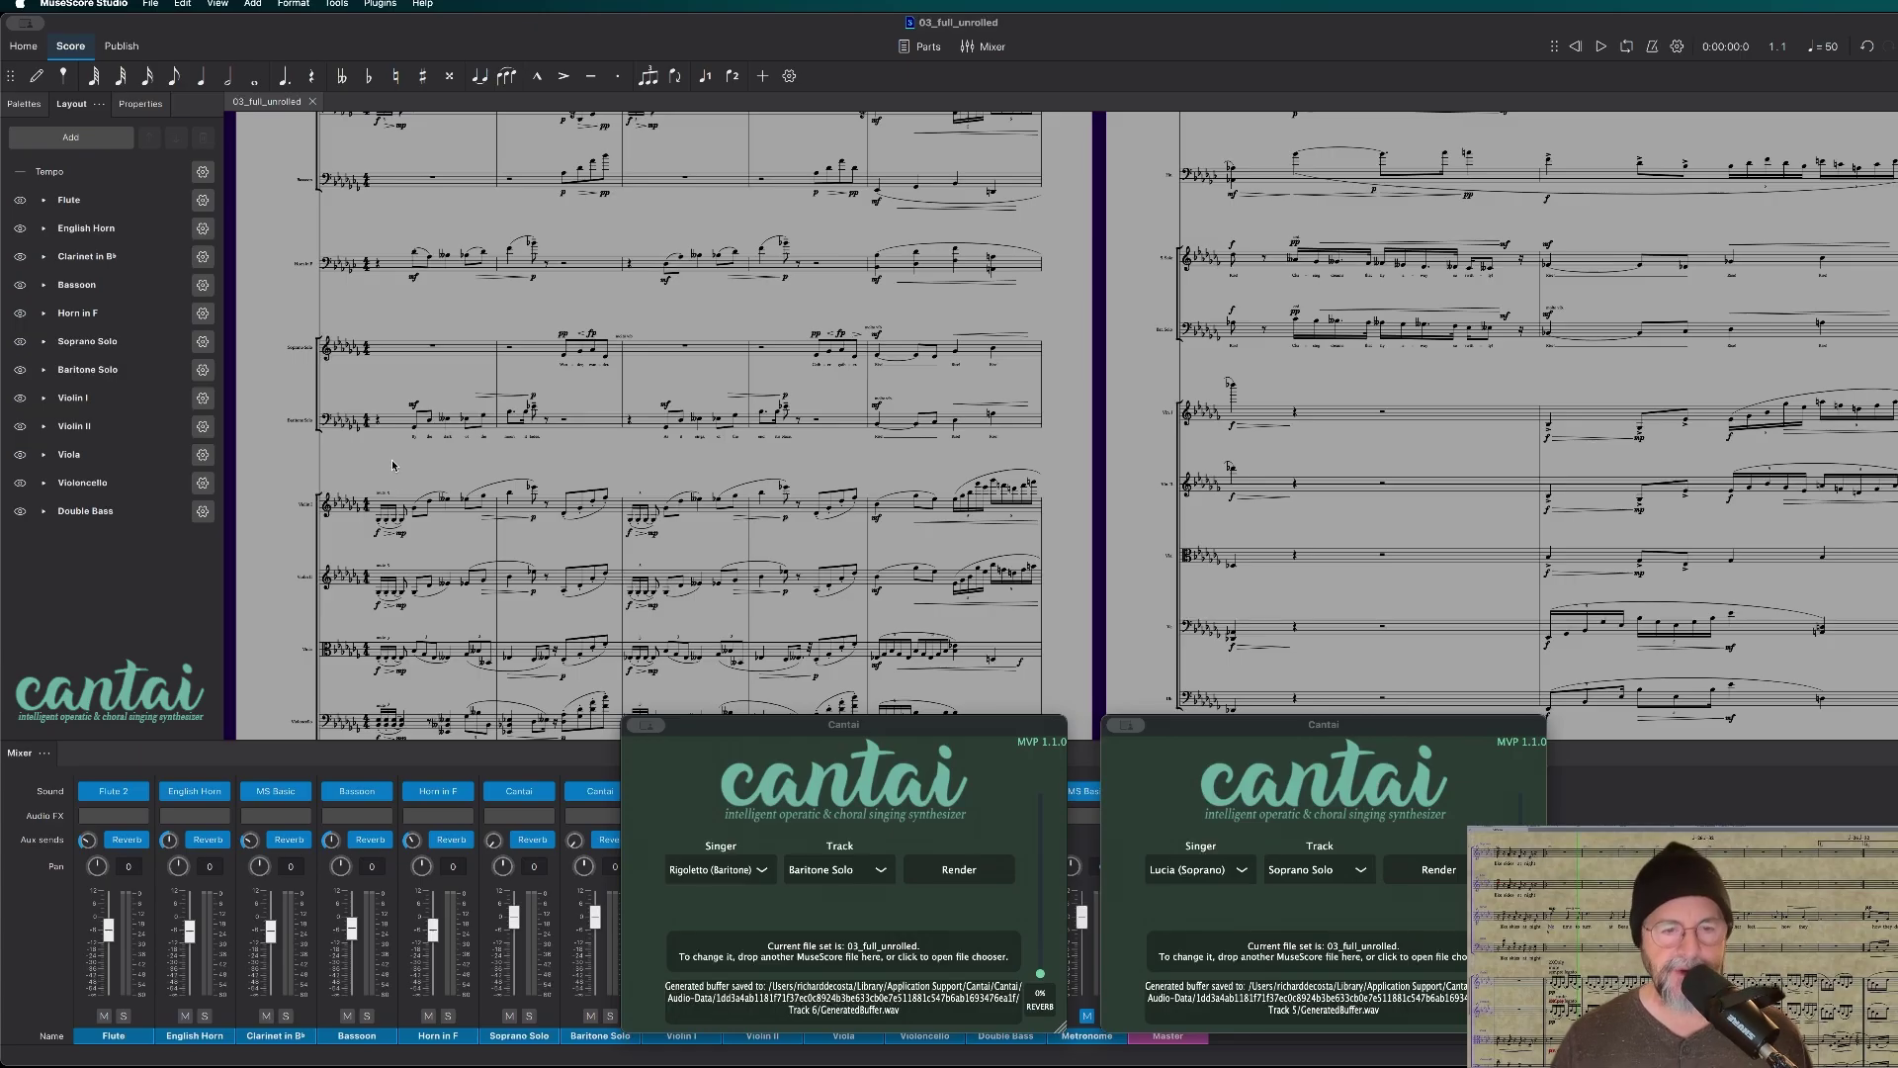
key("space")
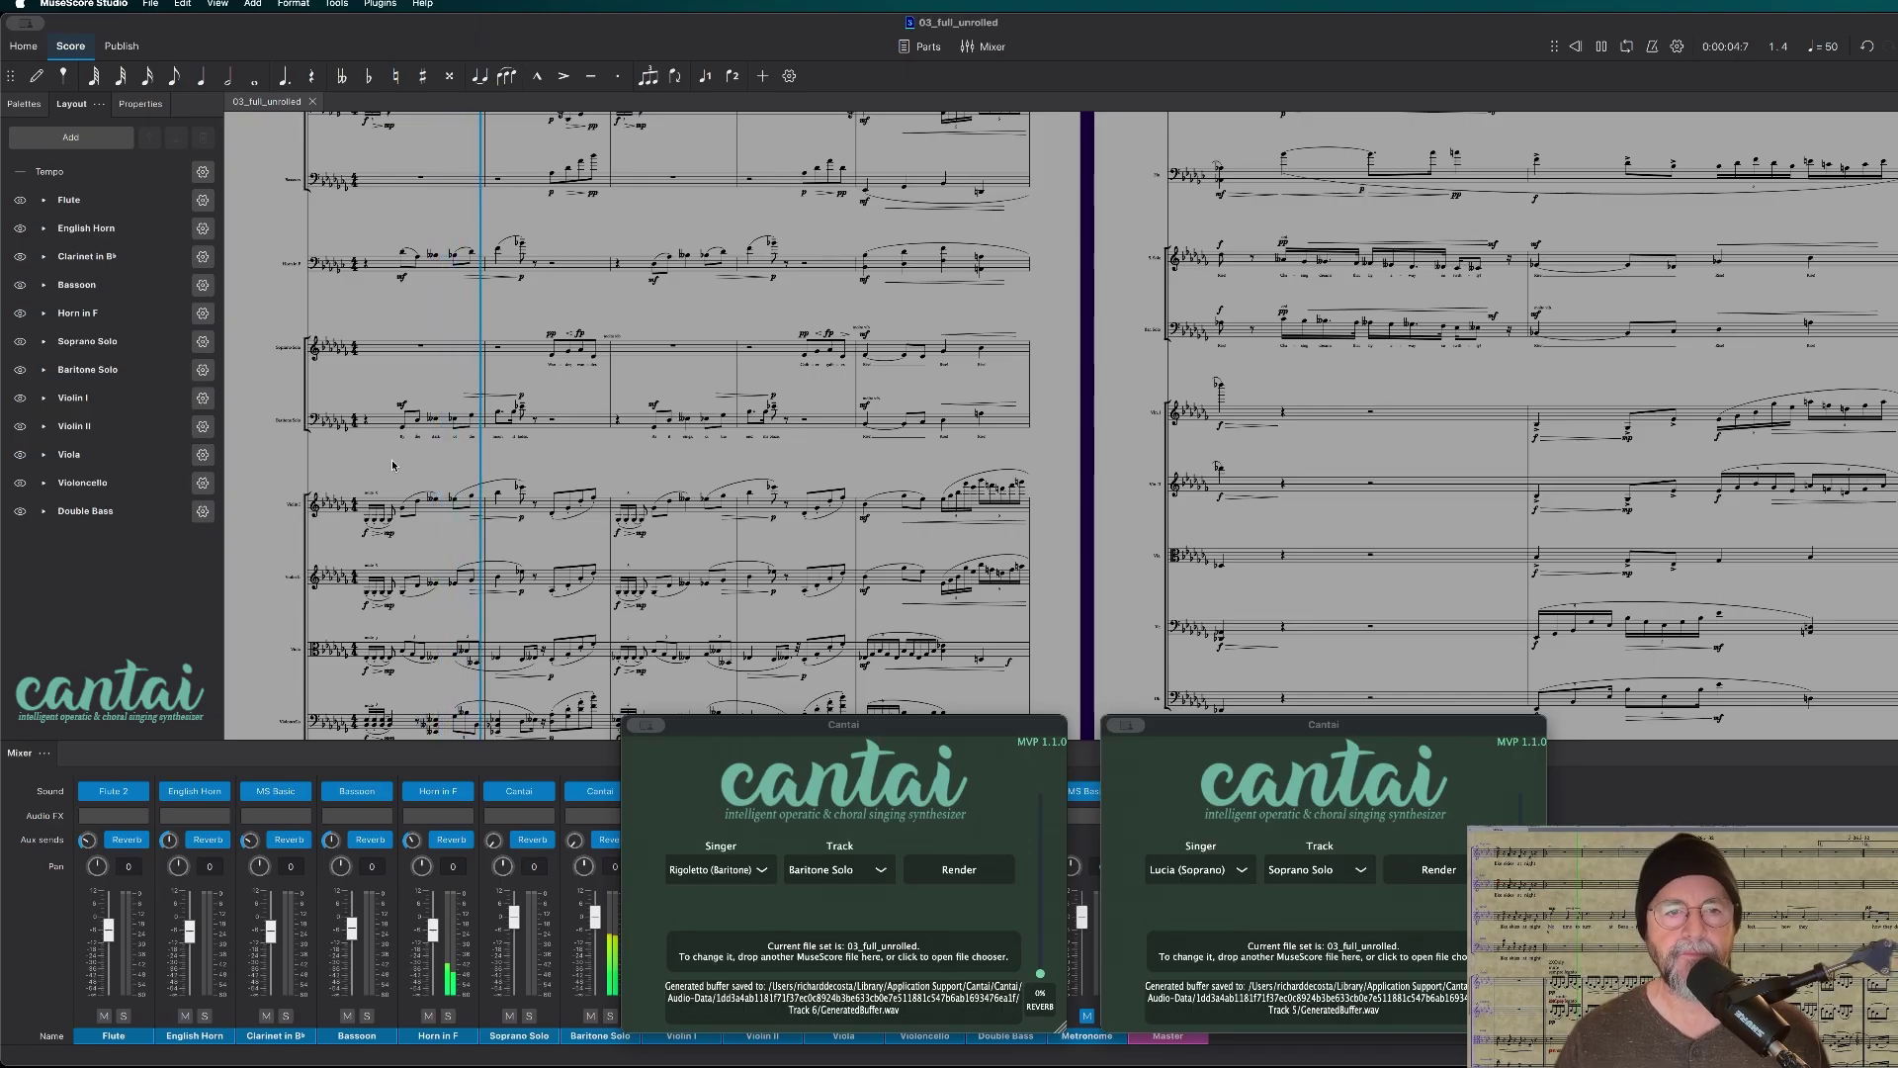
scroll(436, 425, "up", 5)
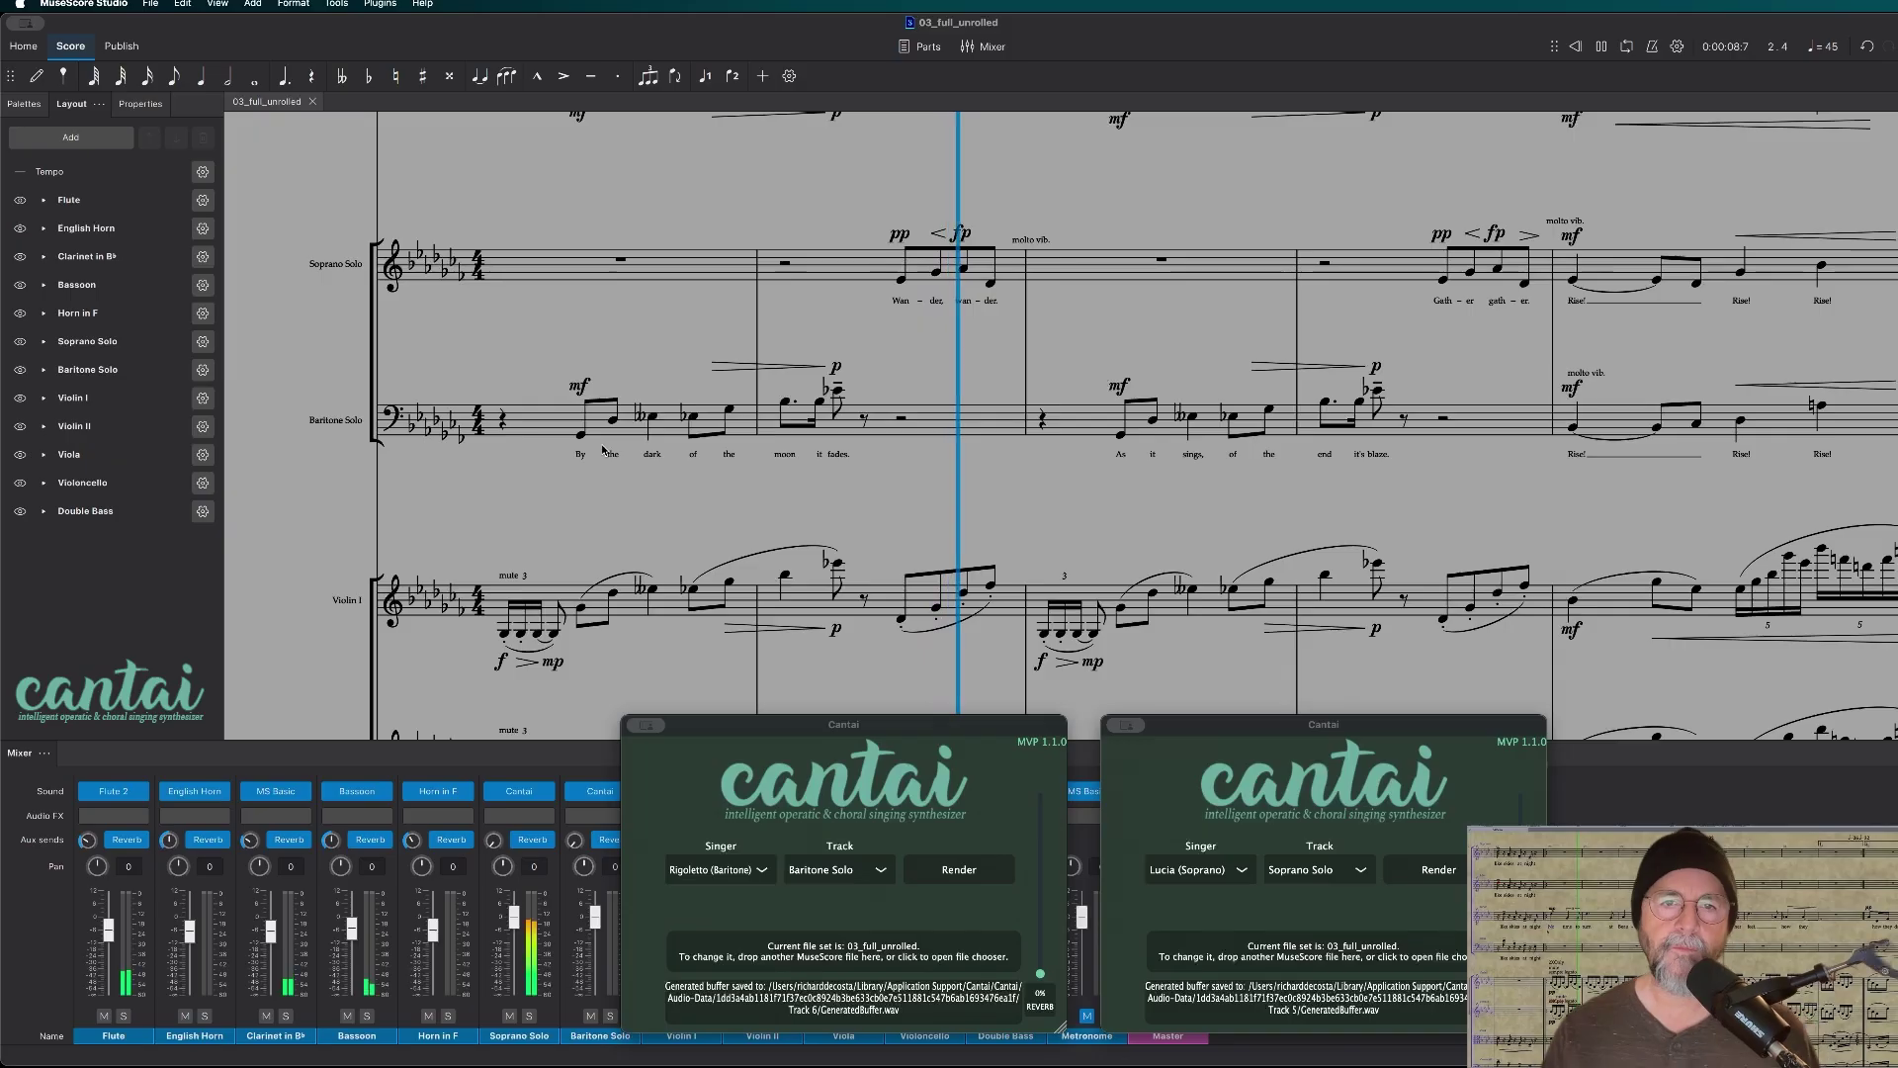
key("space")
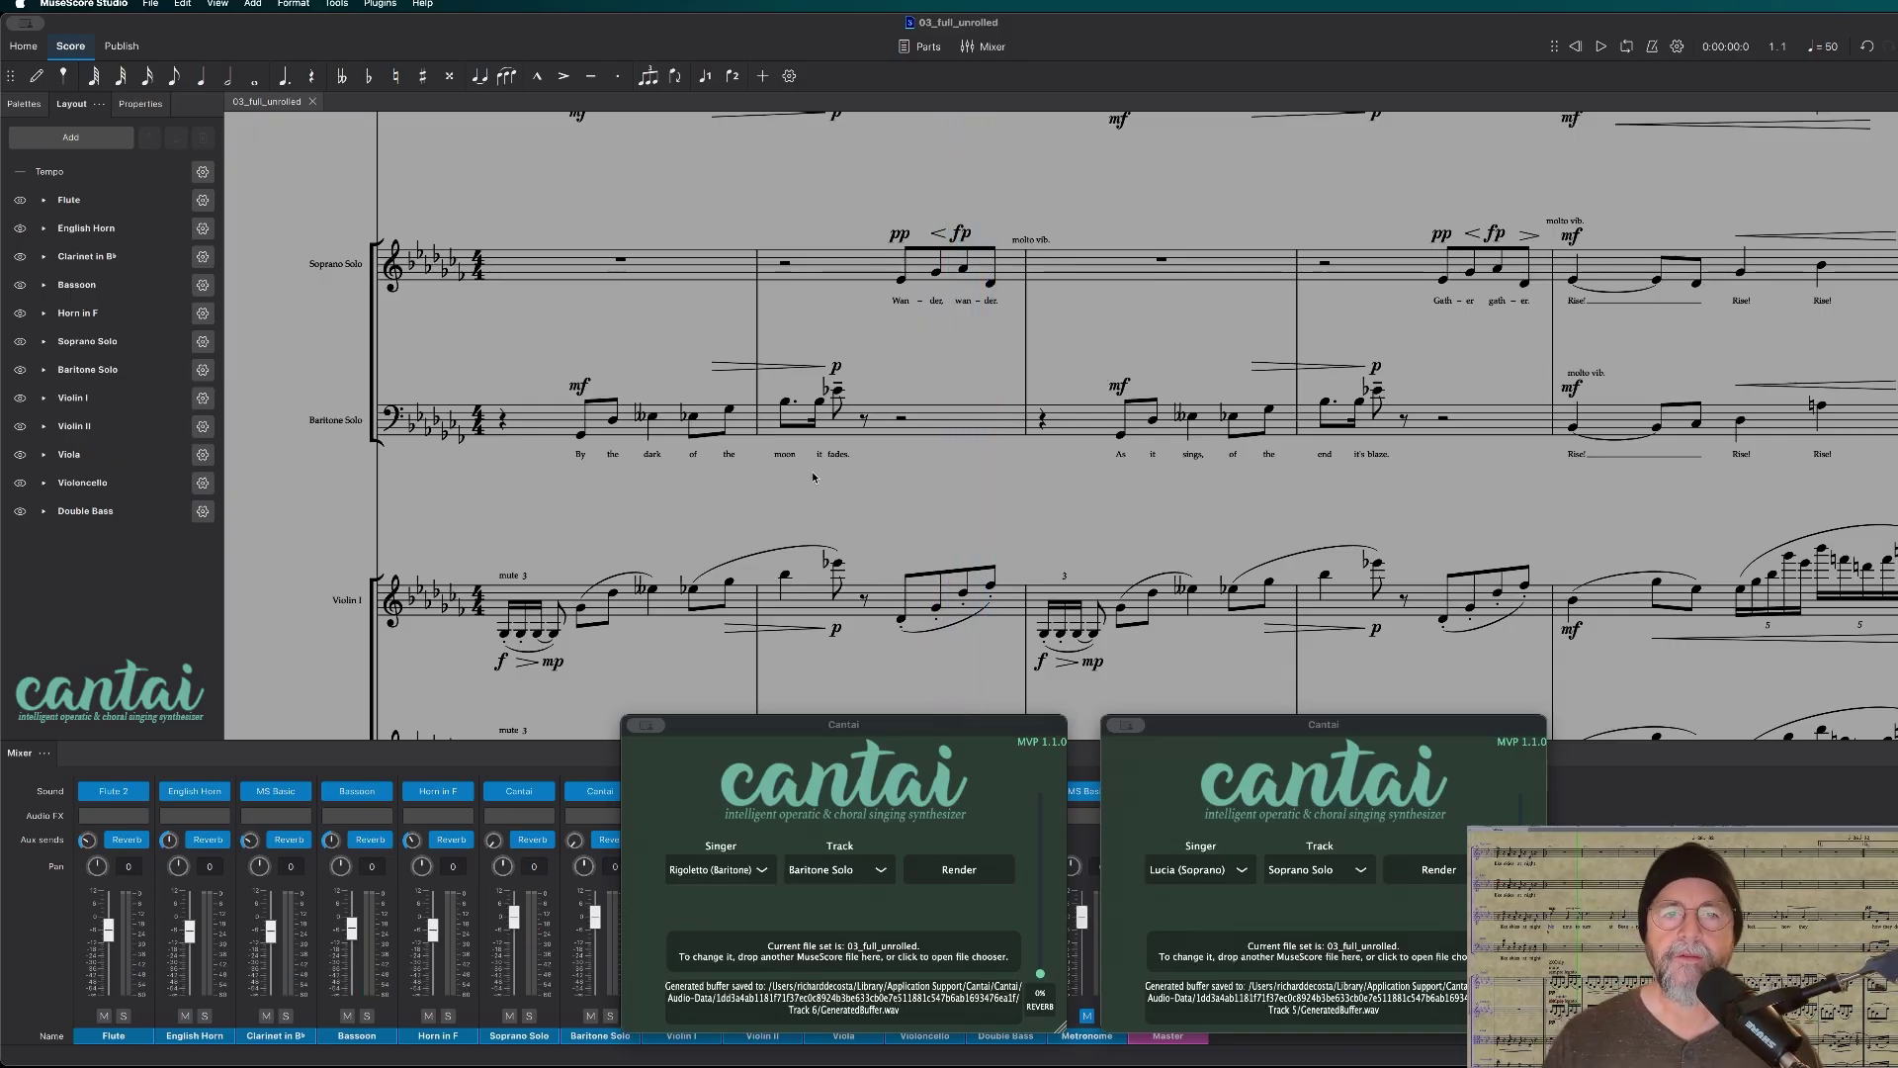
scroll(692, 460, "up", 1)
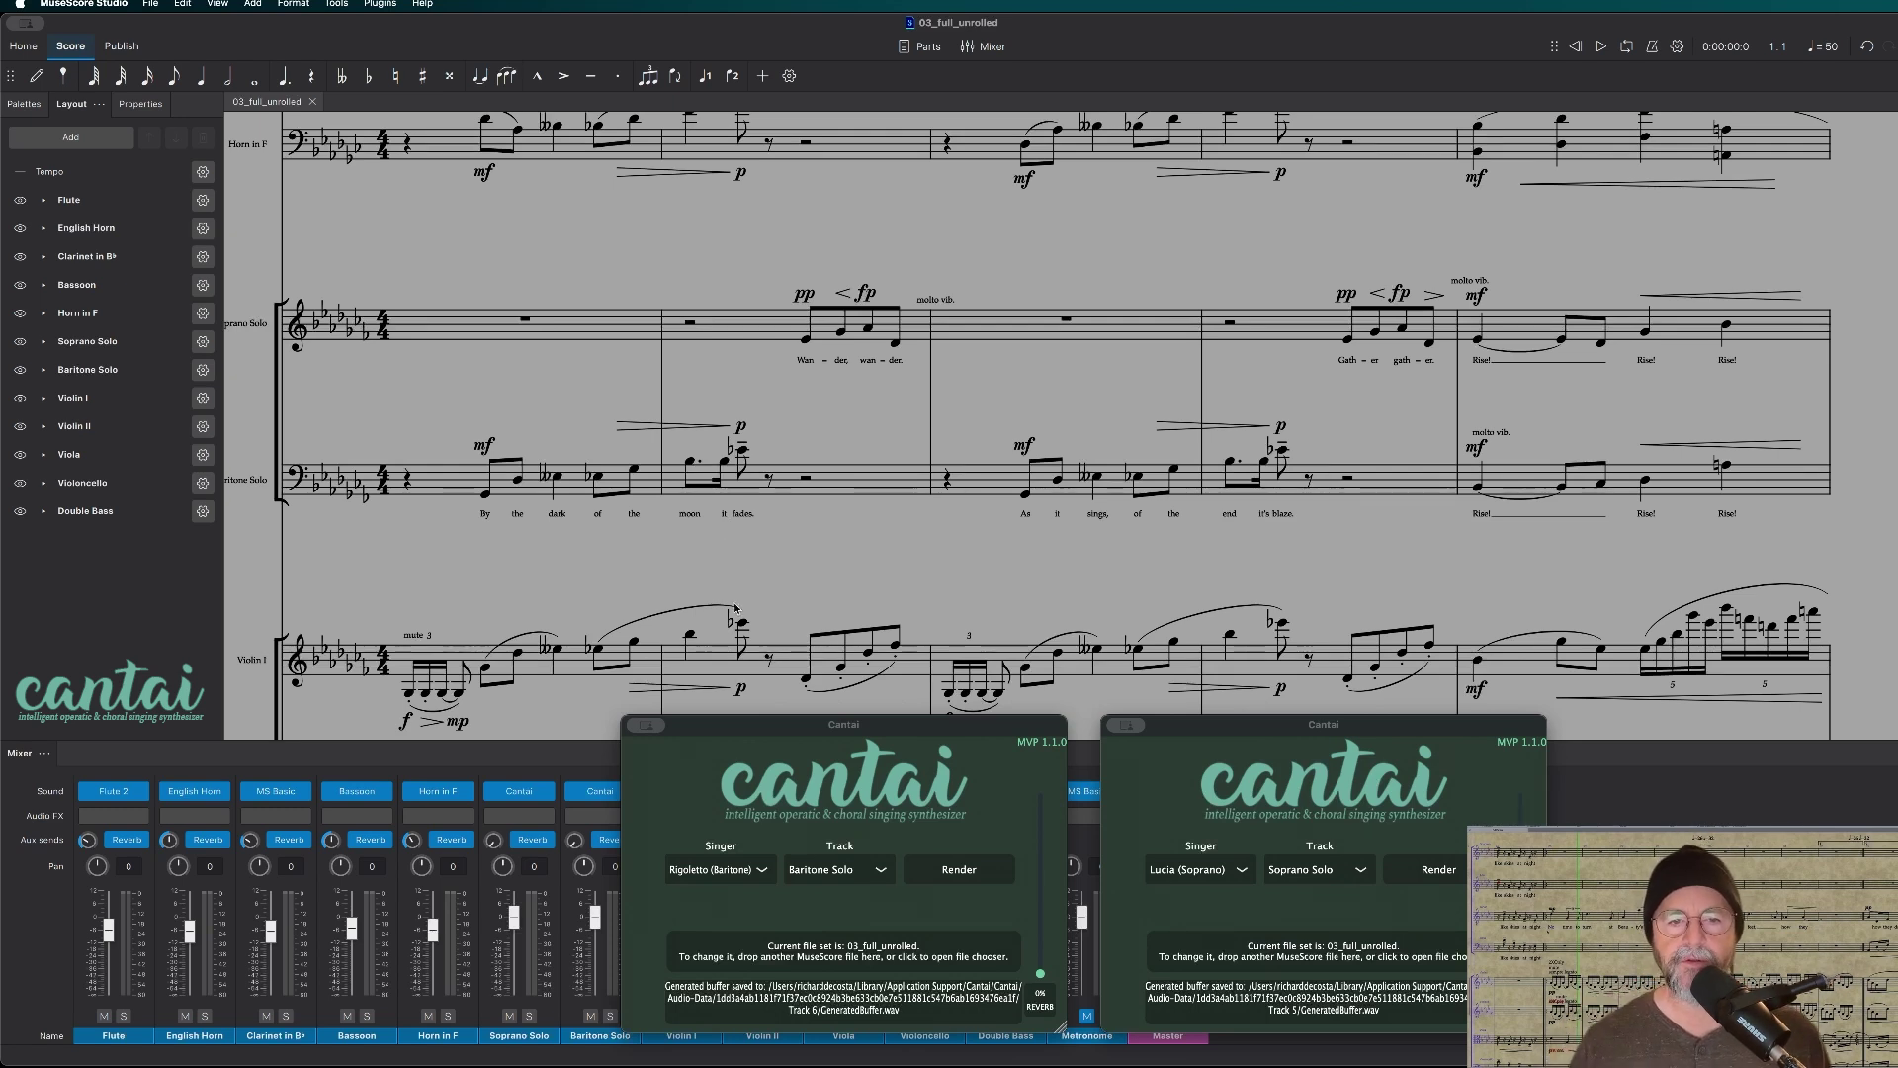
Drag the baritone and soprano Cantai windows to the upper right, clear of the mixer
left_click_drag(908, 735, 879, 694)
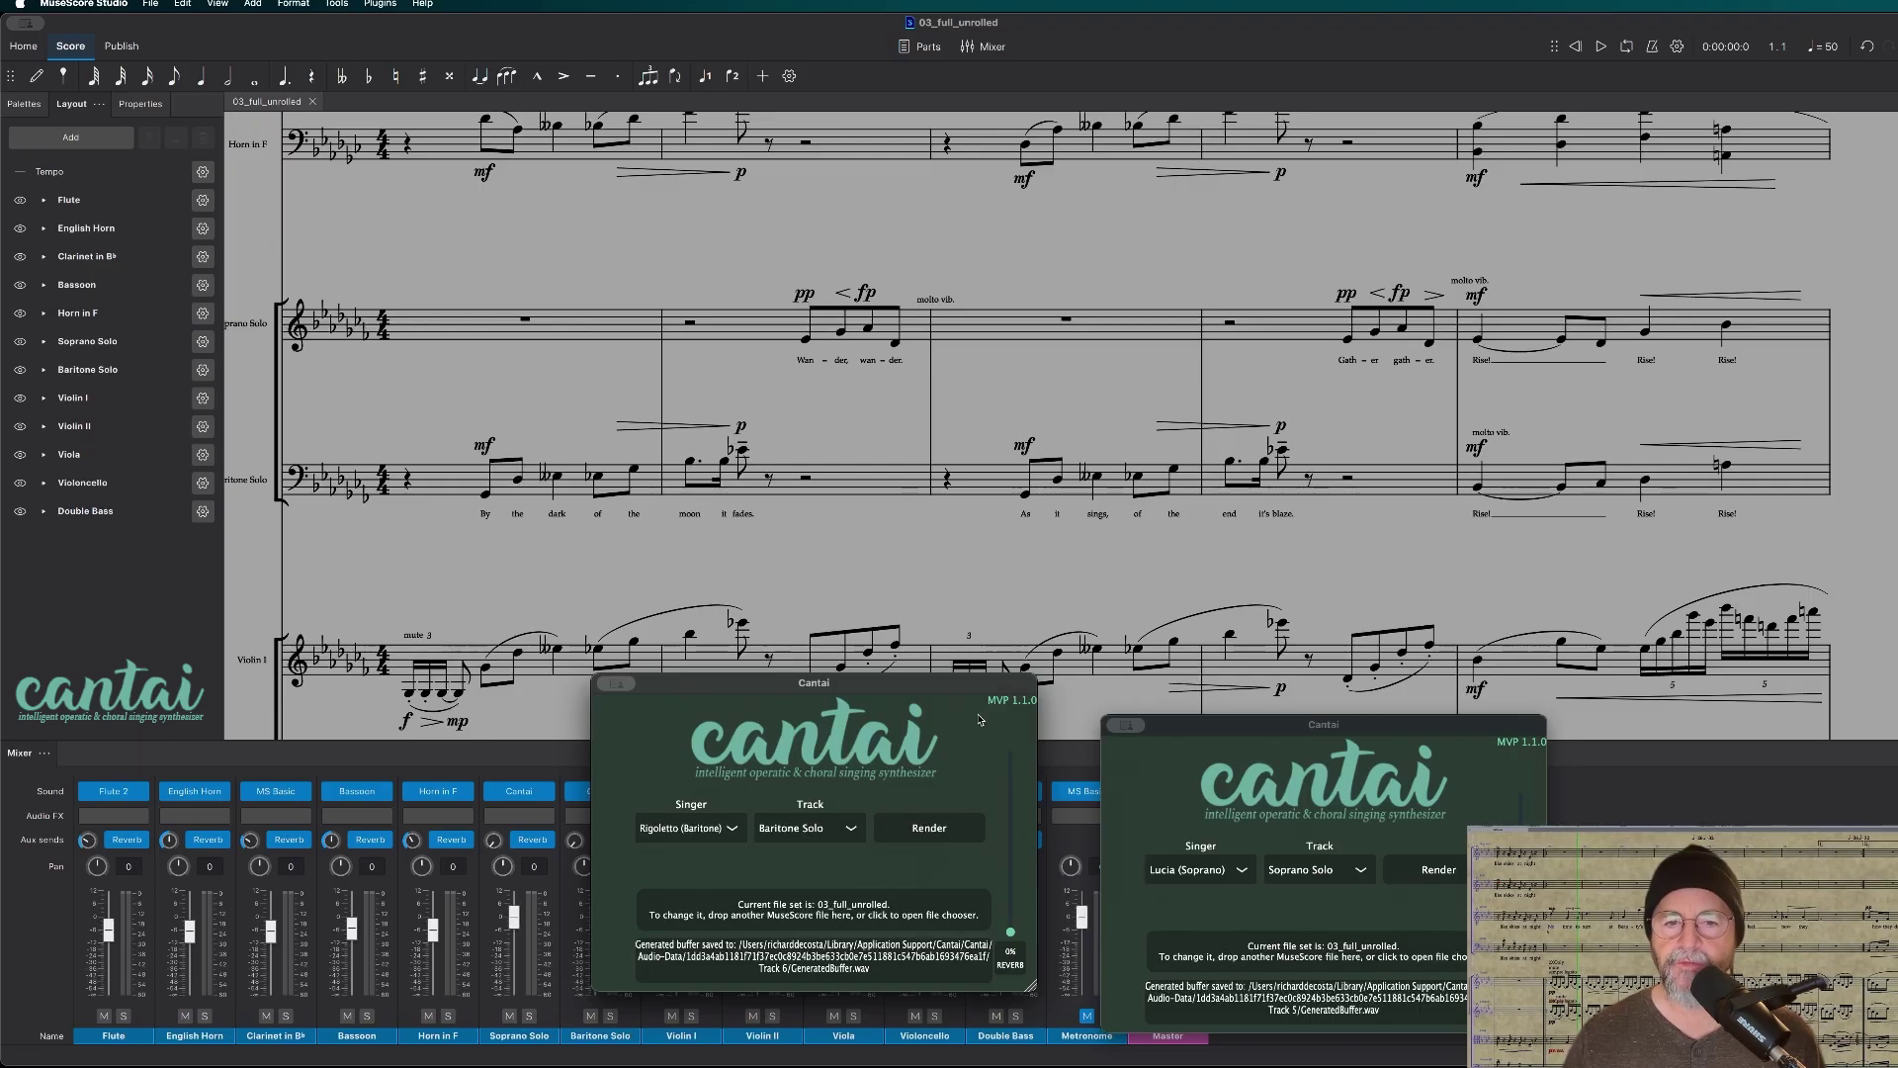
left_click_drag(624, 690, 1350, 380)
left_click_drag(1296, 712, 1504, 697)
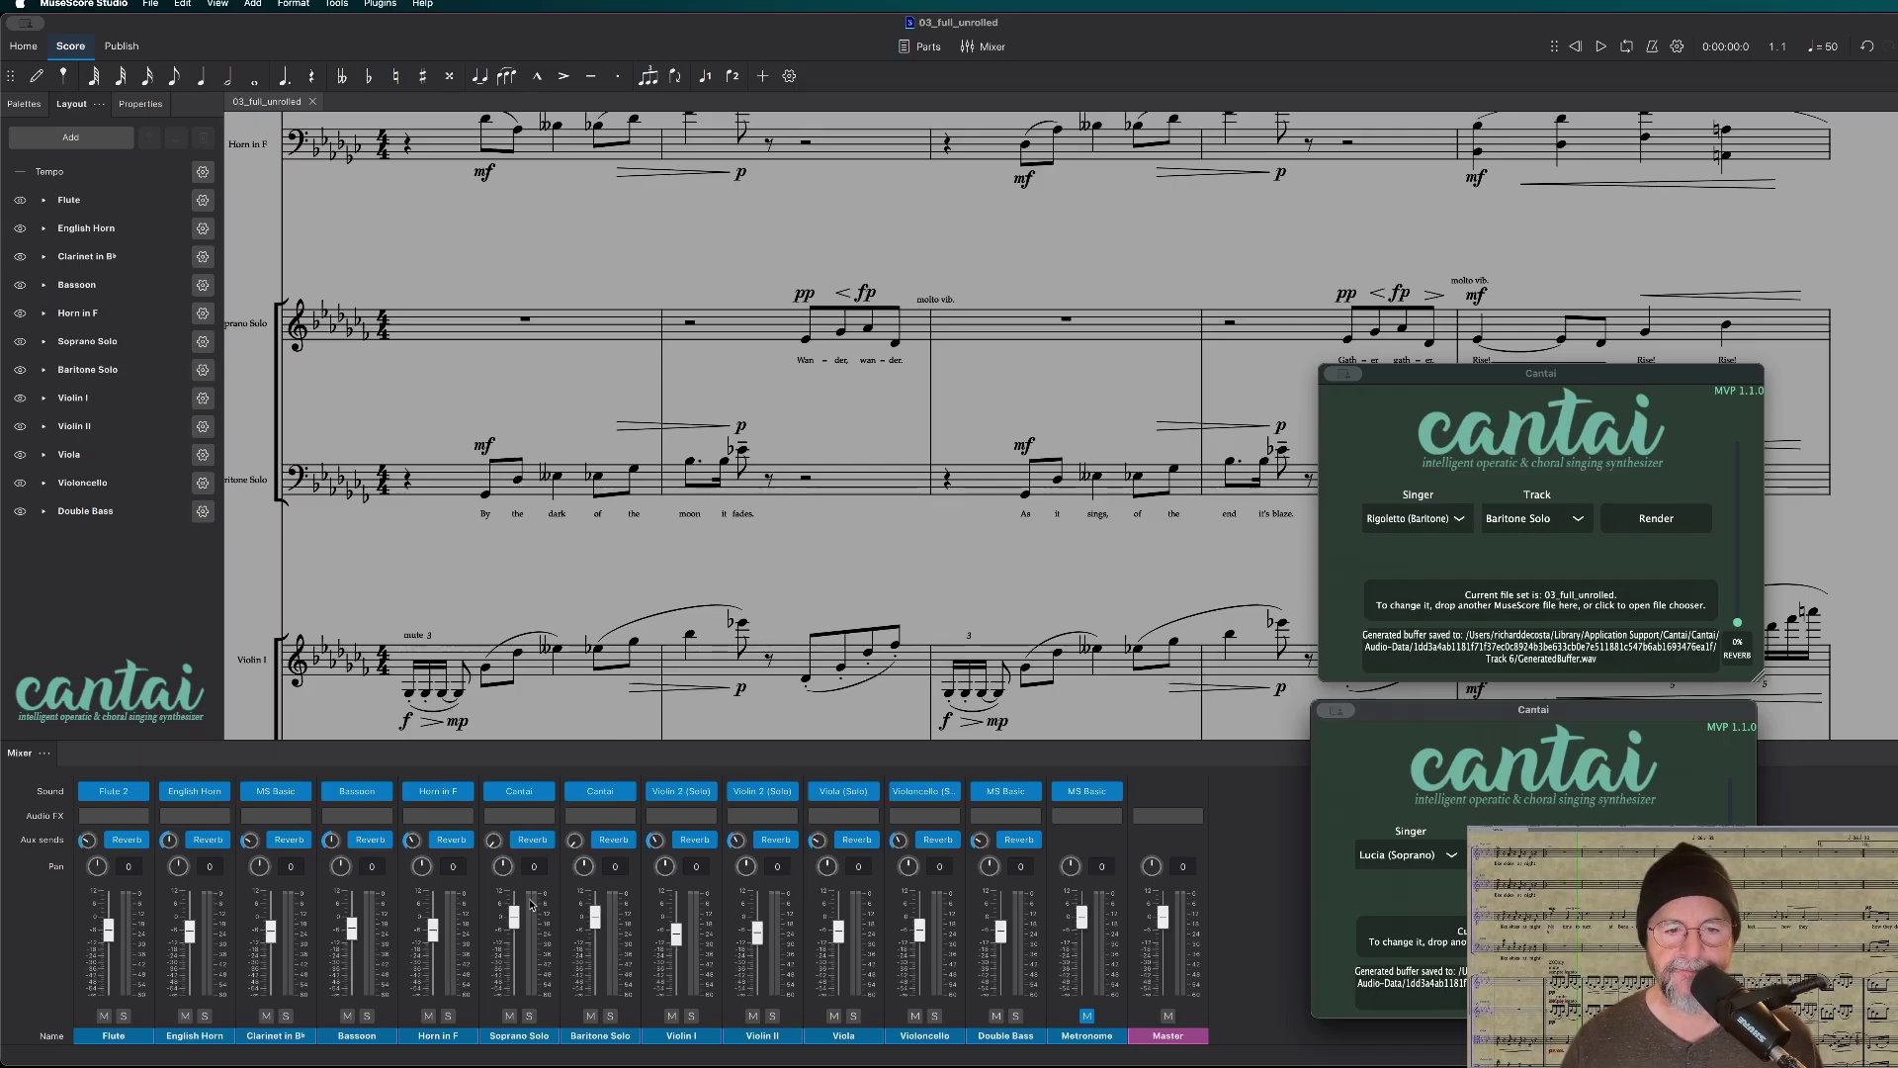
left_click(529, 1015)
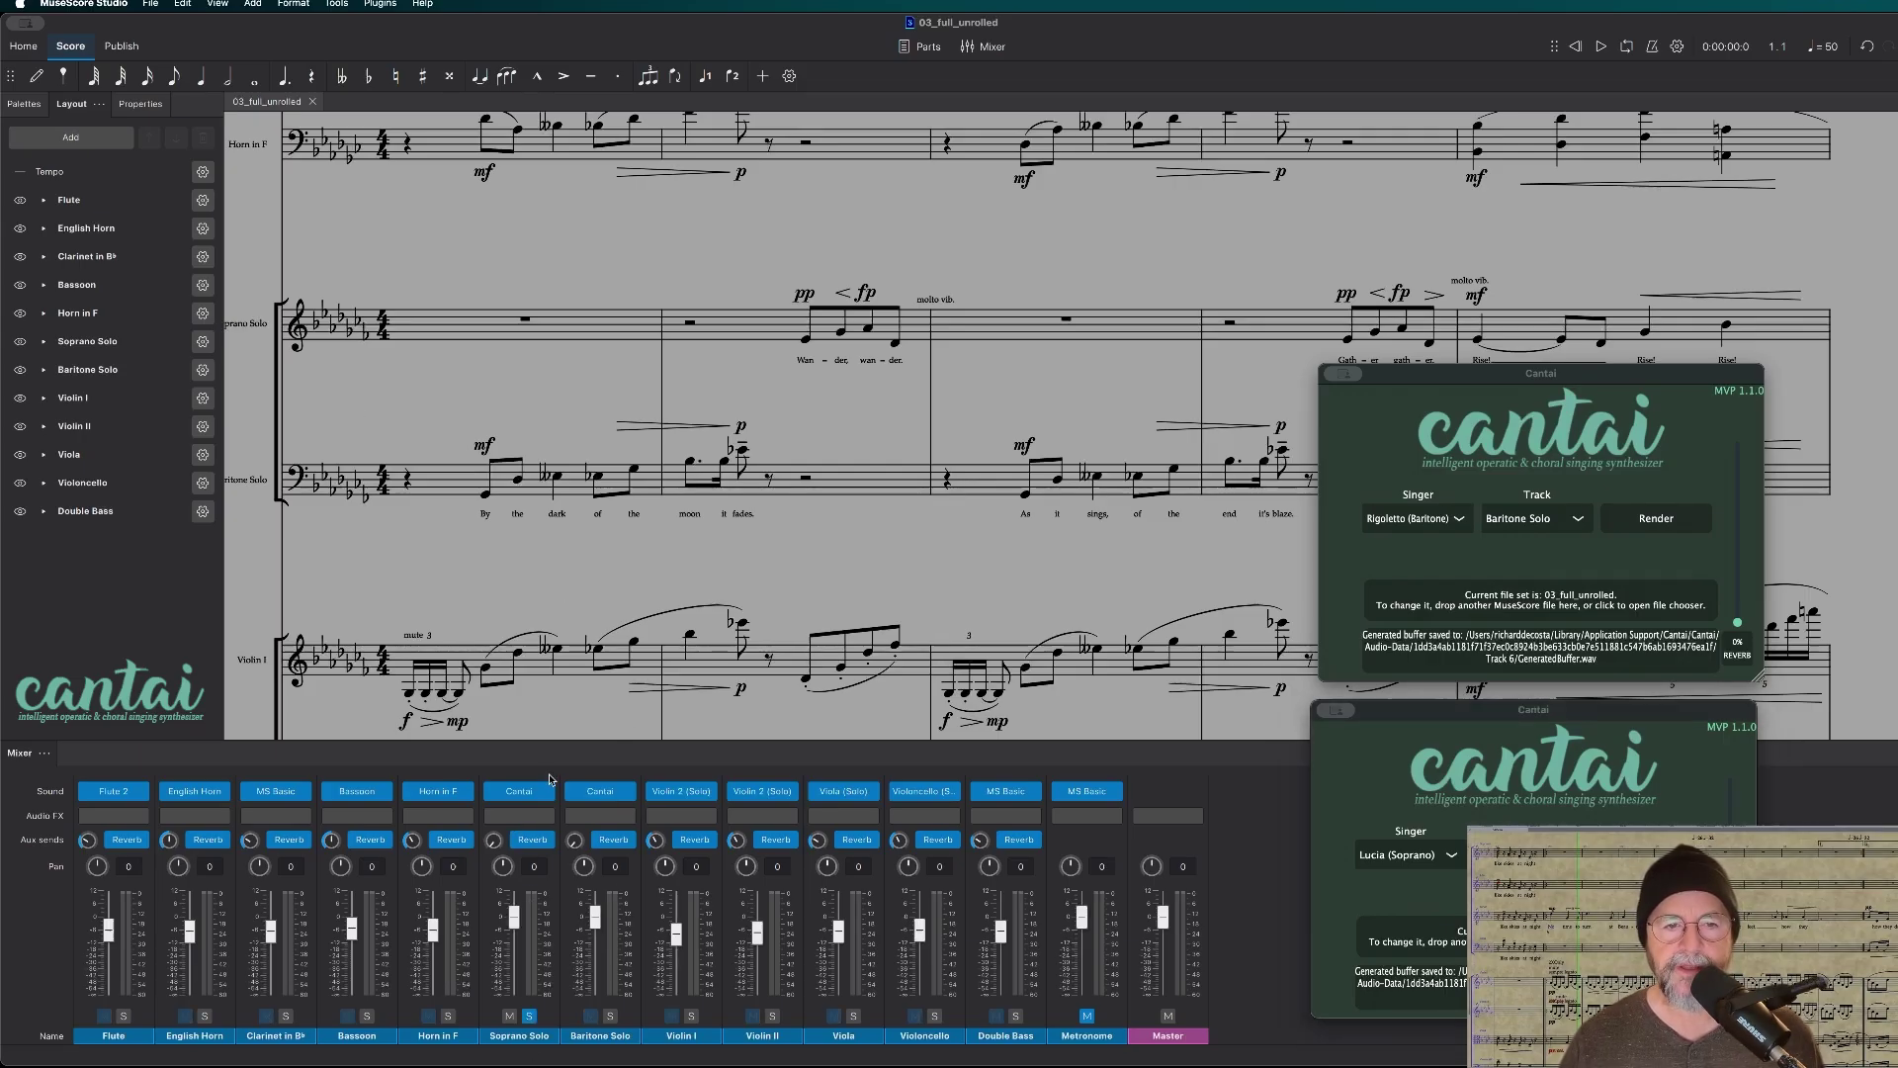
left_click(806, 341)
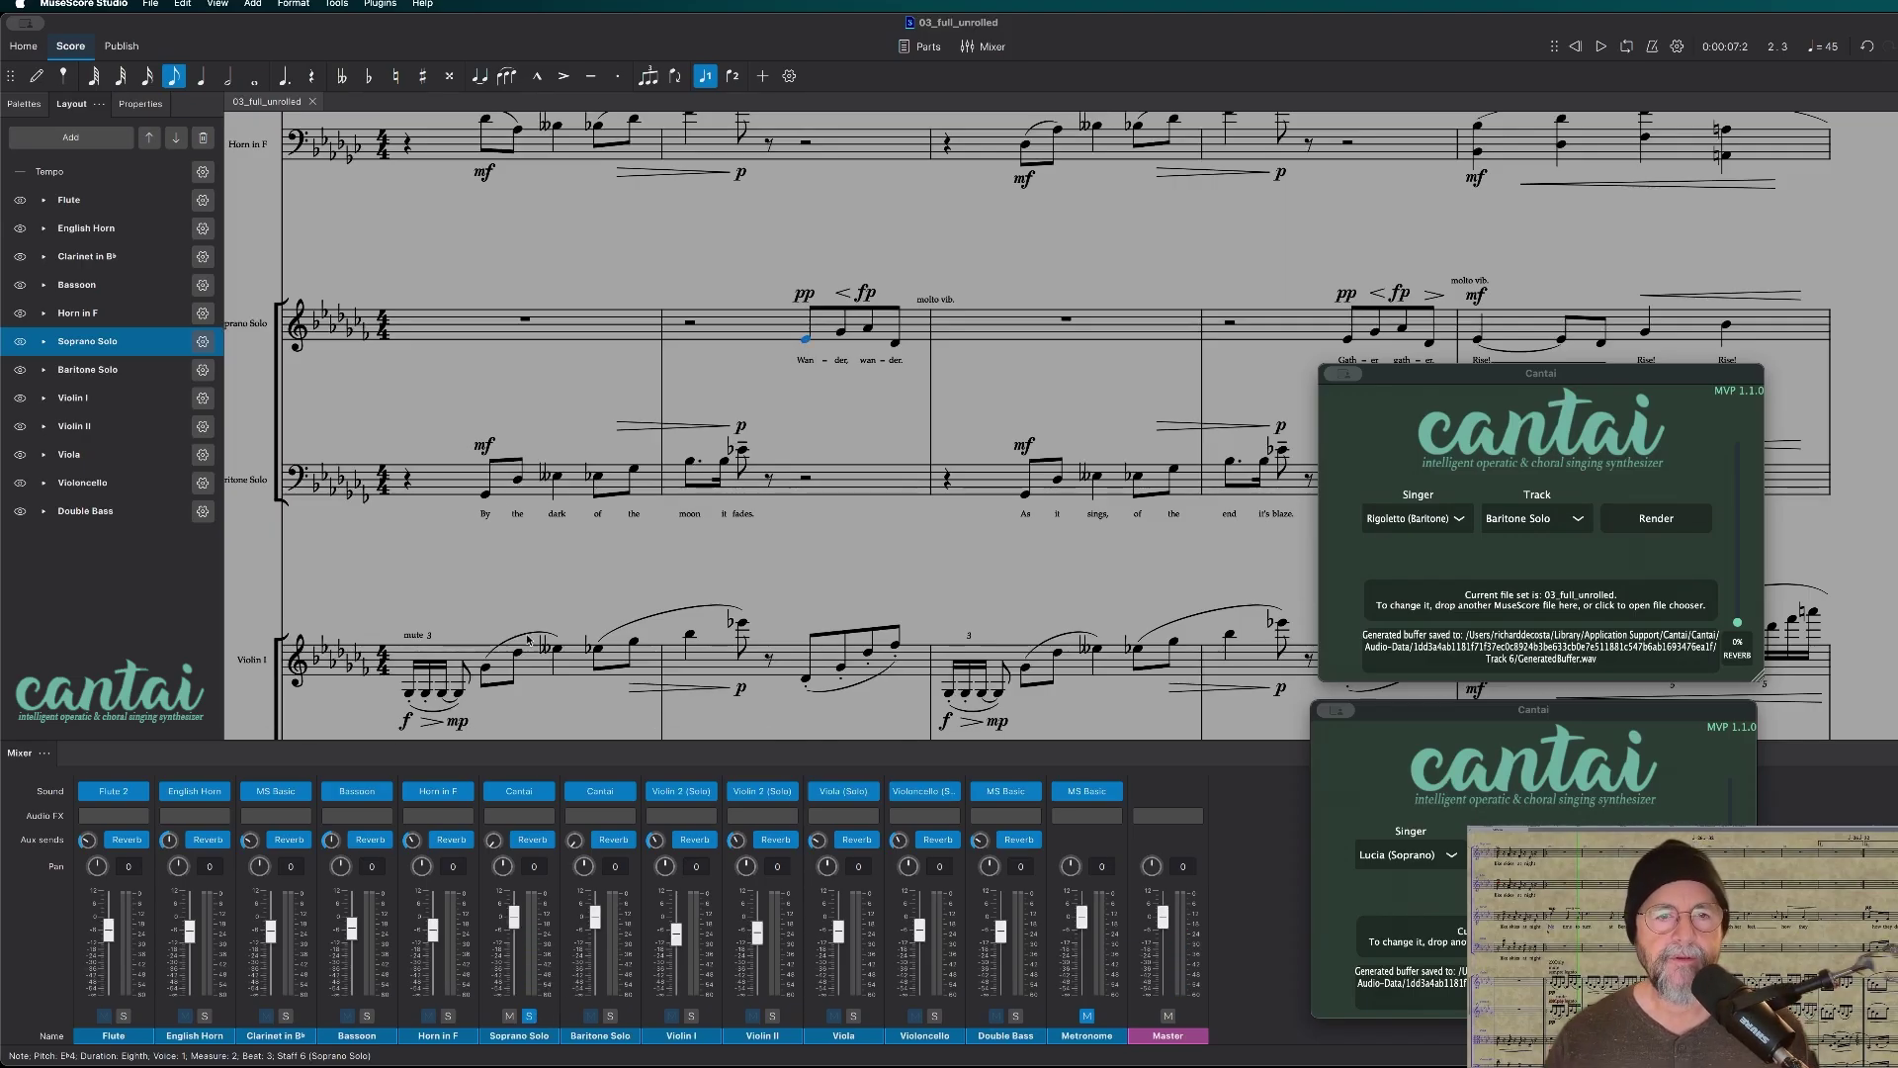
left_click(529, 1016)
left_click(610, 1016)
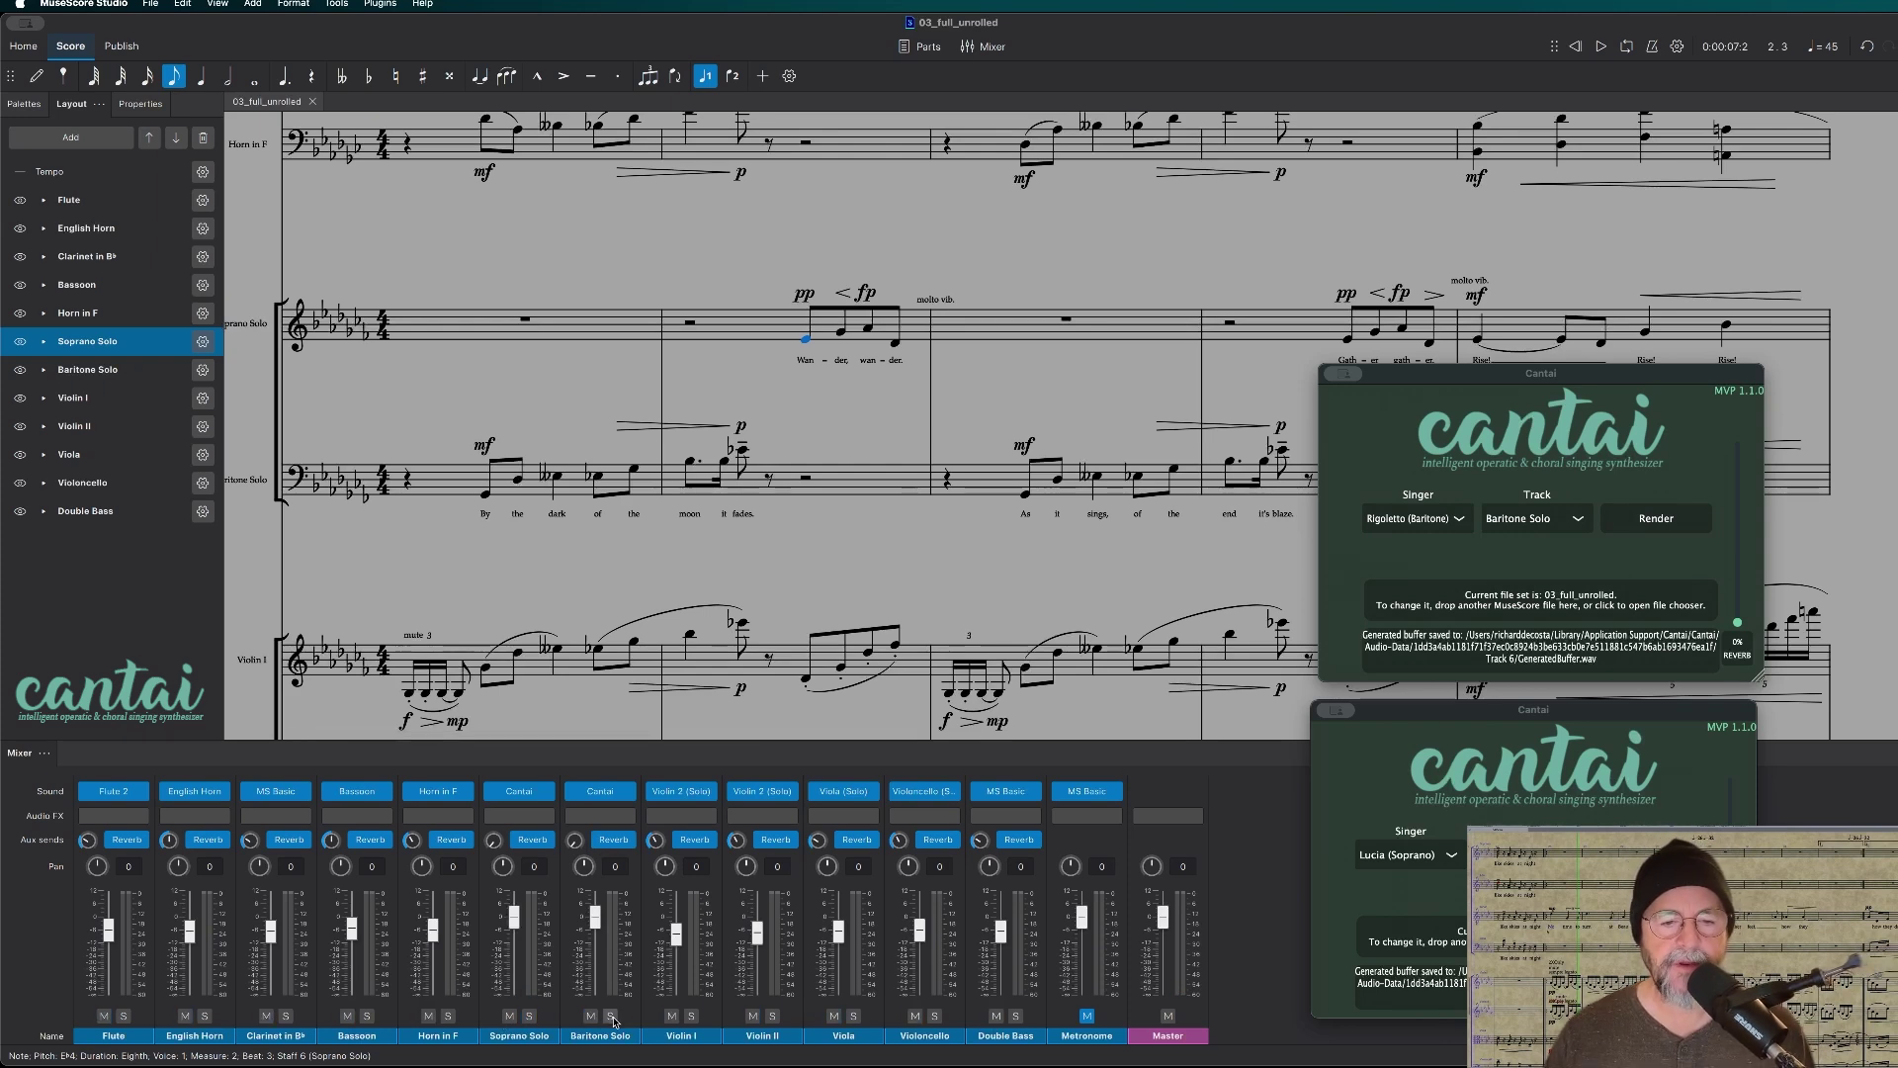
key("space")
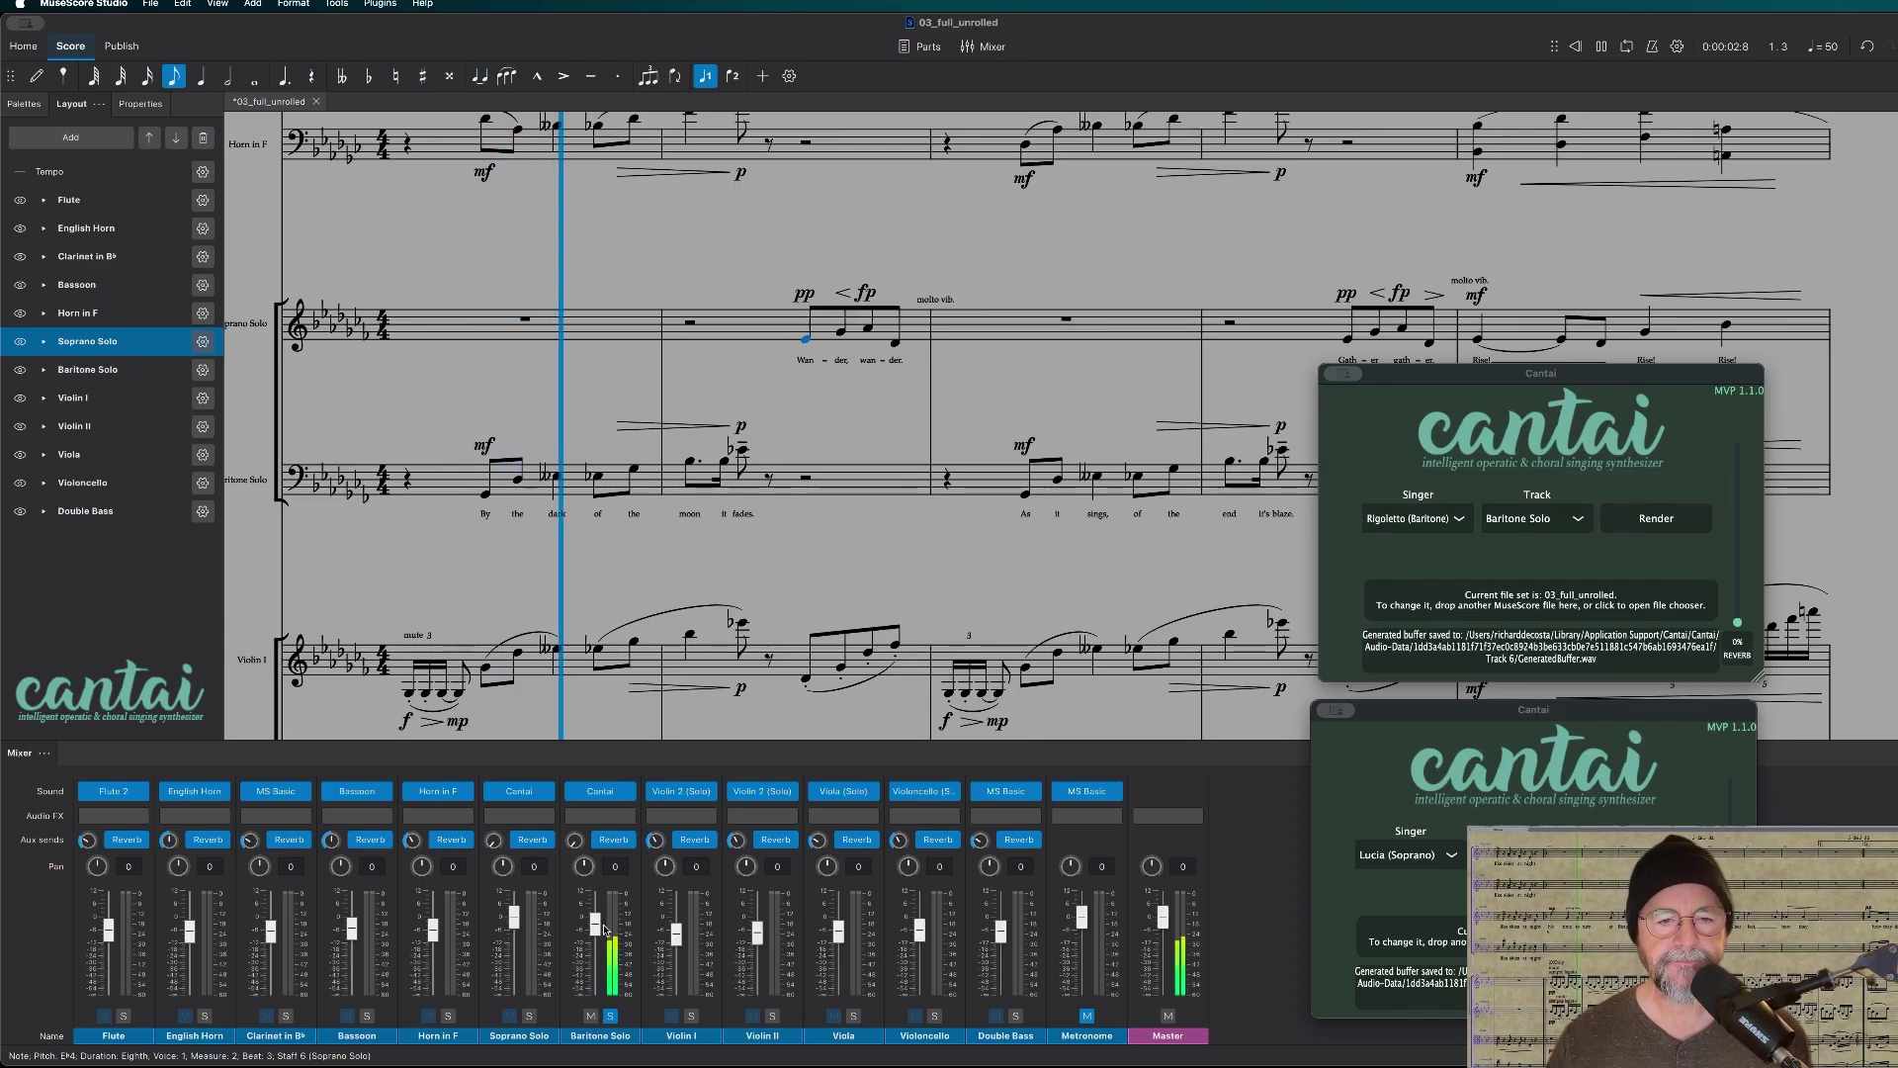
left_click(610, 1017)
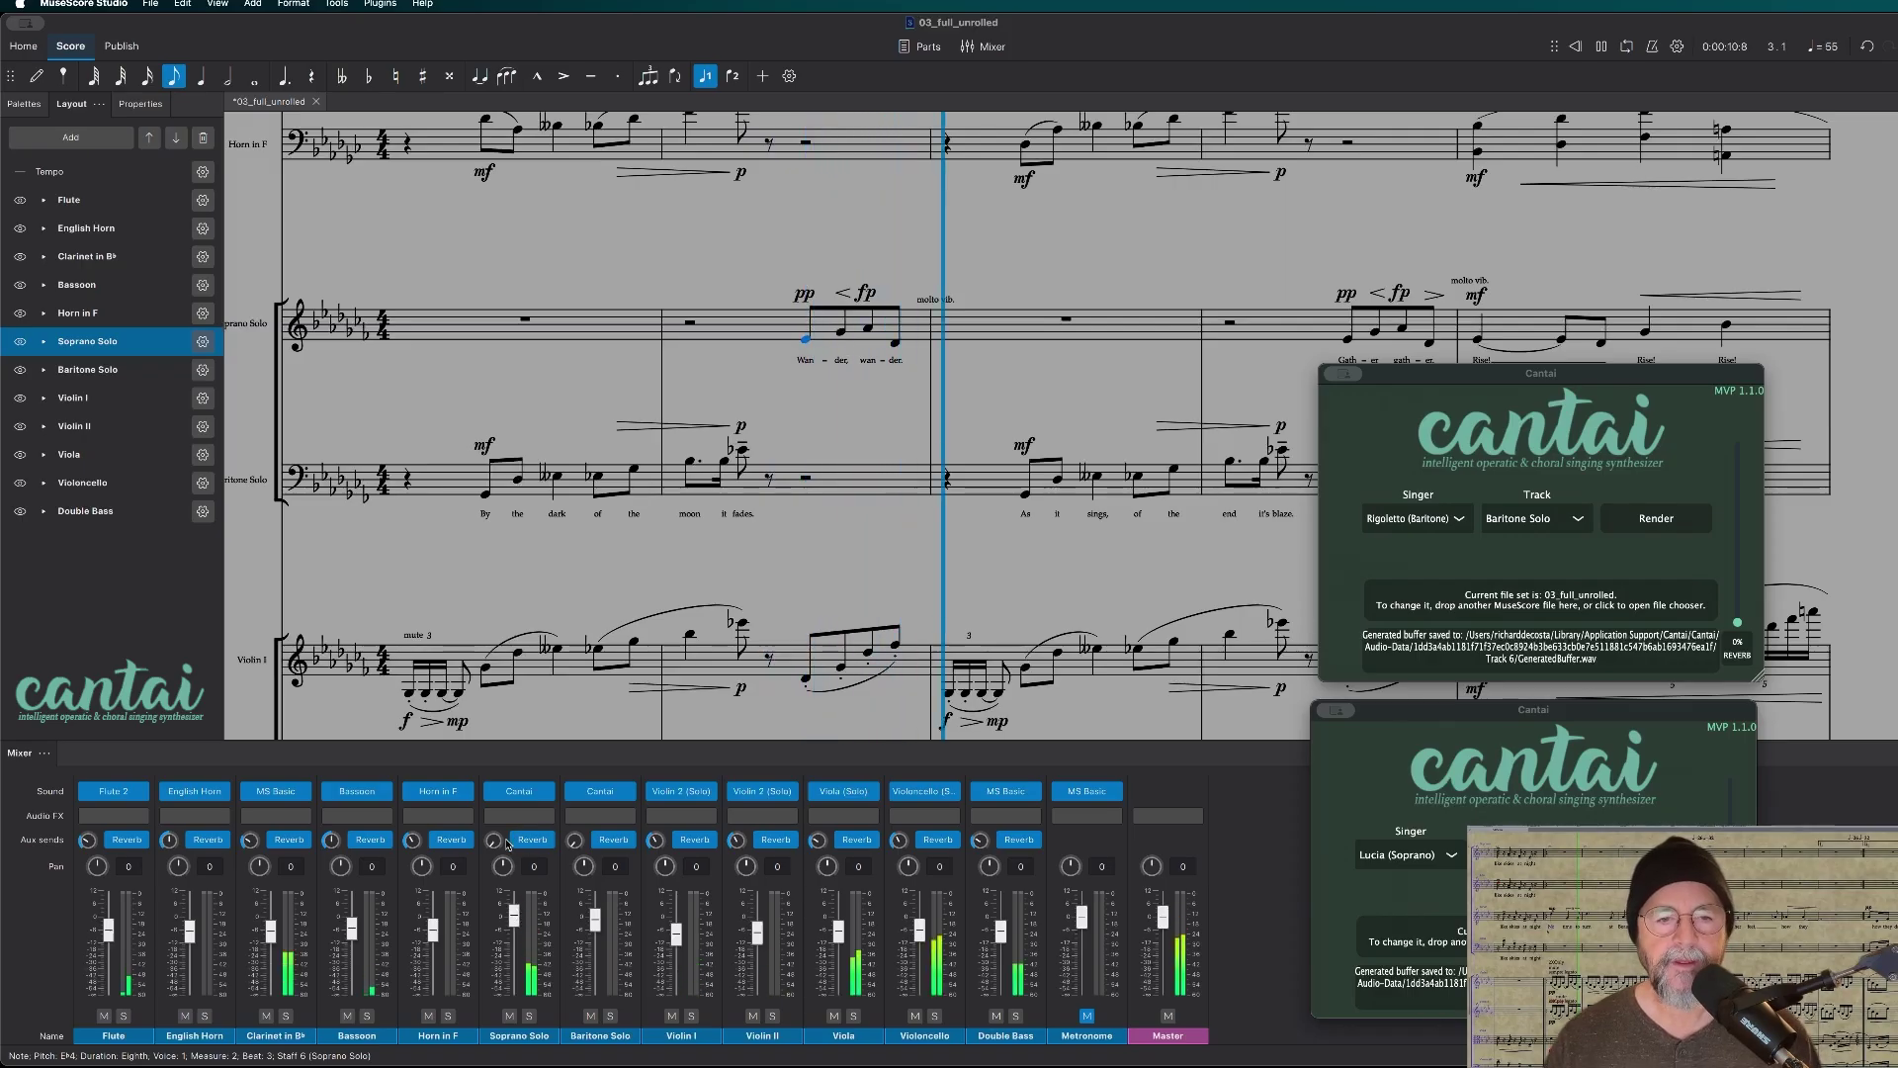
key("space")
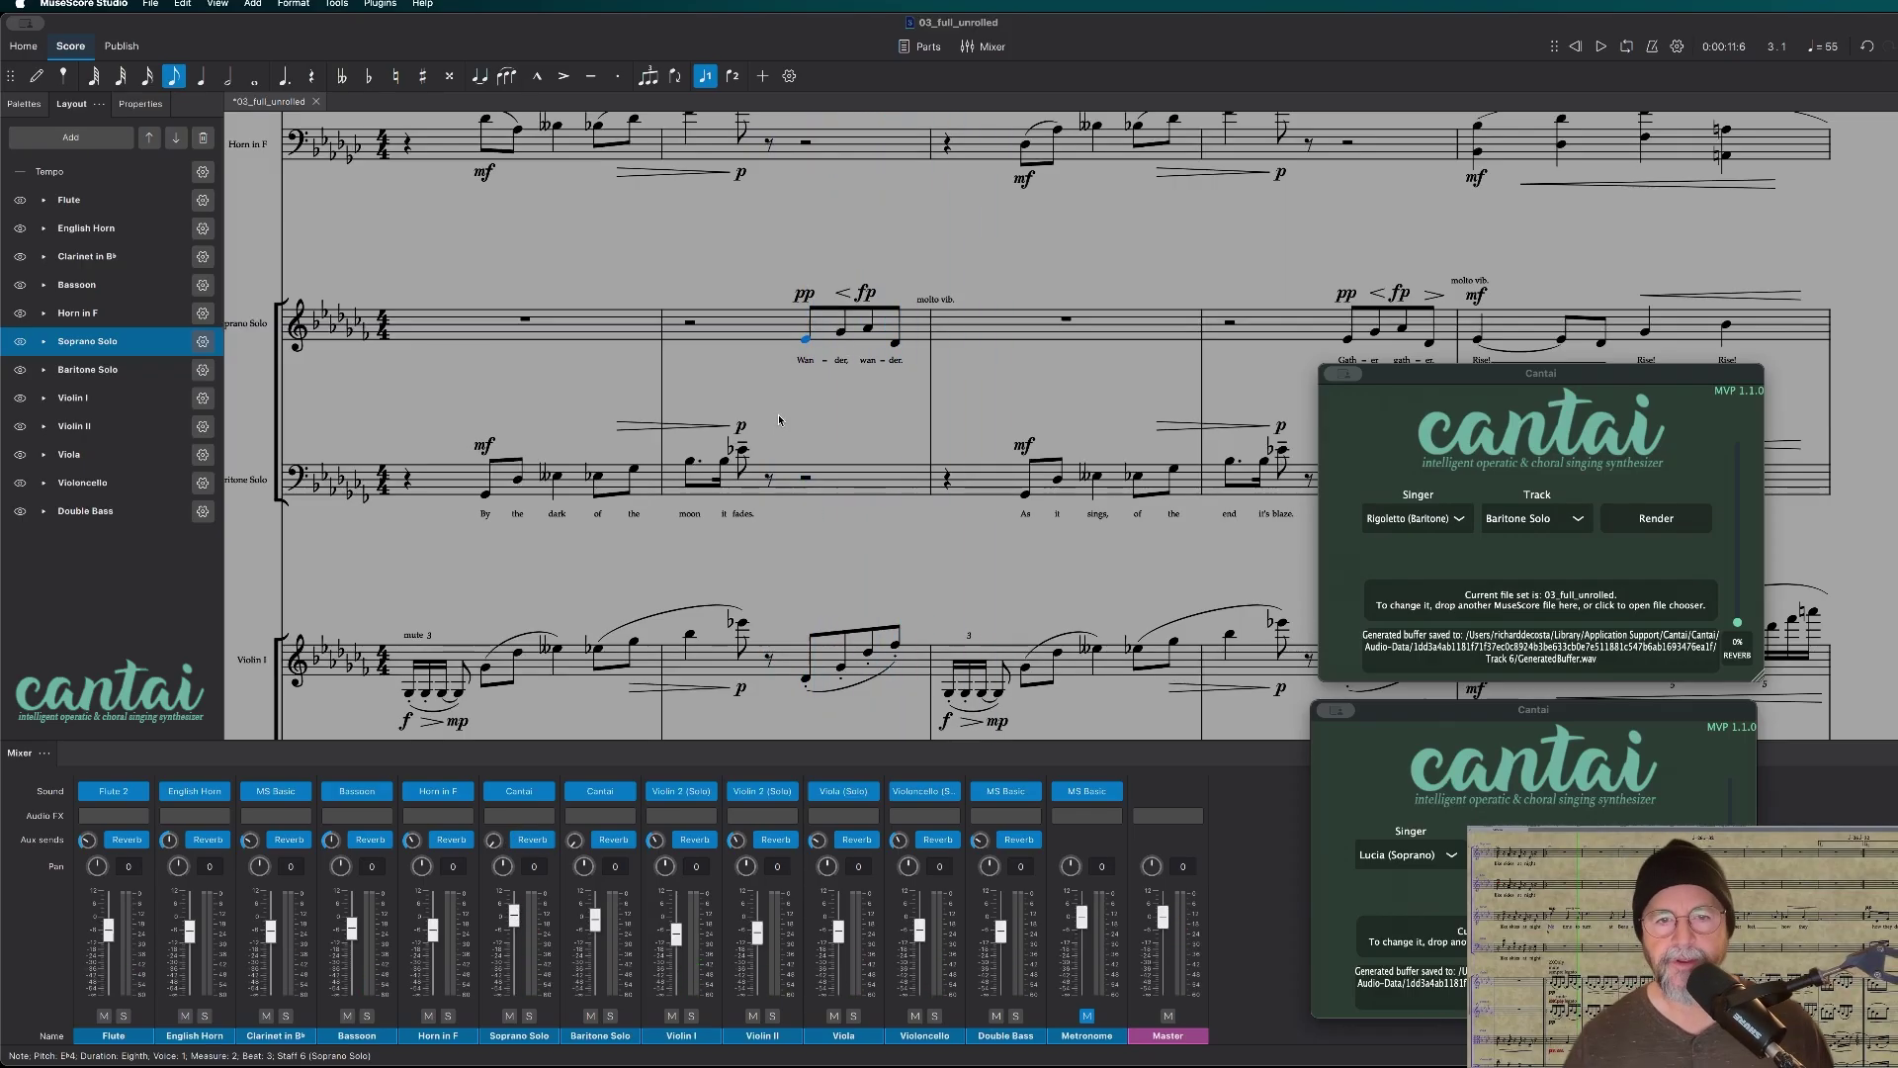
left_click(779, 413)
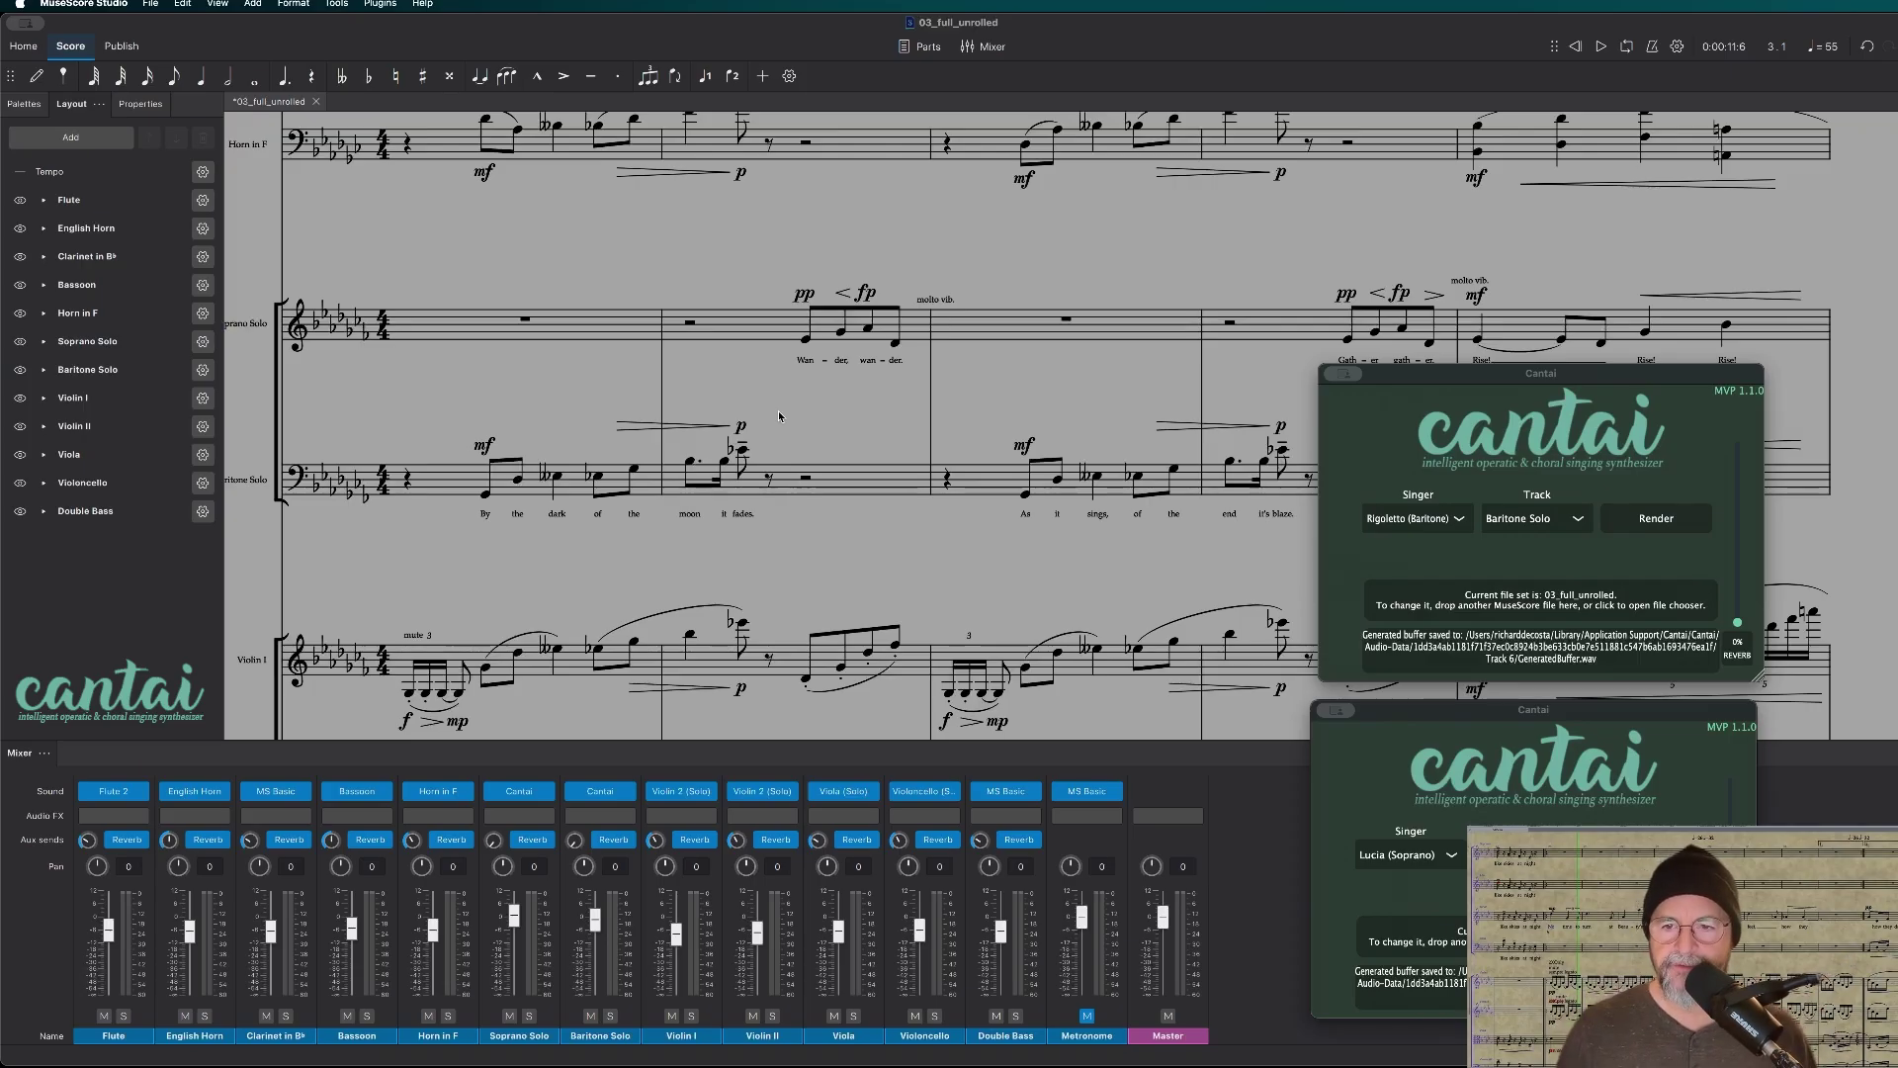